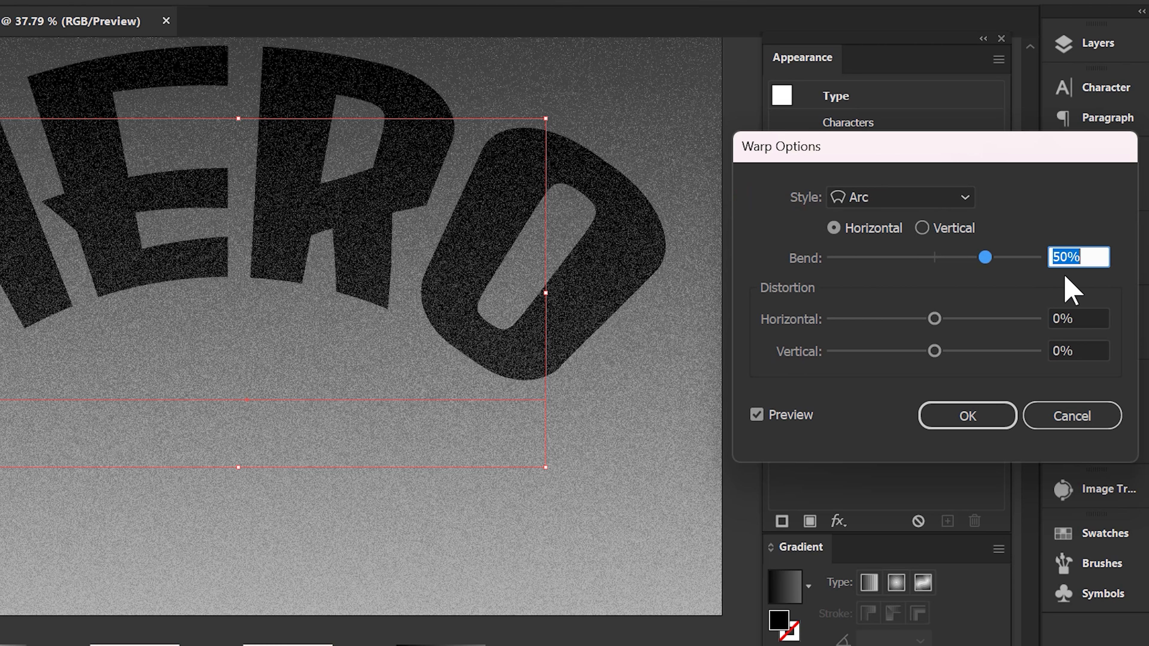
Apply the Arc warp to the HERO text with a 10% bend and -2% vertical distortion.
{"action": "double_click", "coordinate": [1089, 258]}
{"action": "key", "text": "Tab"}
{"action": "key", "text": "Tab"}
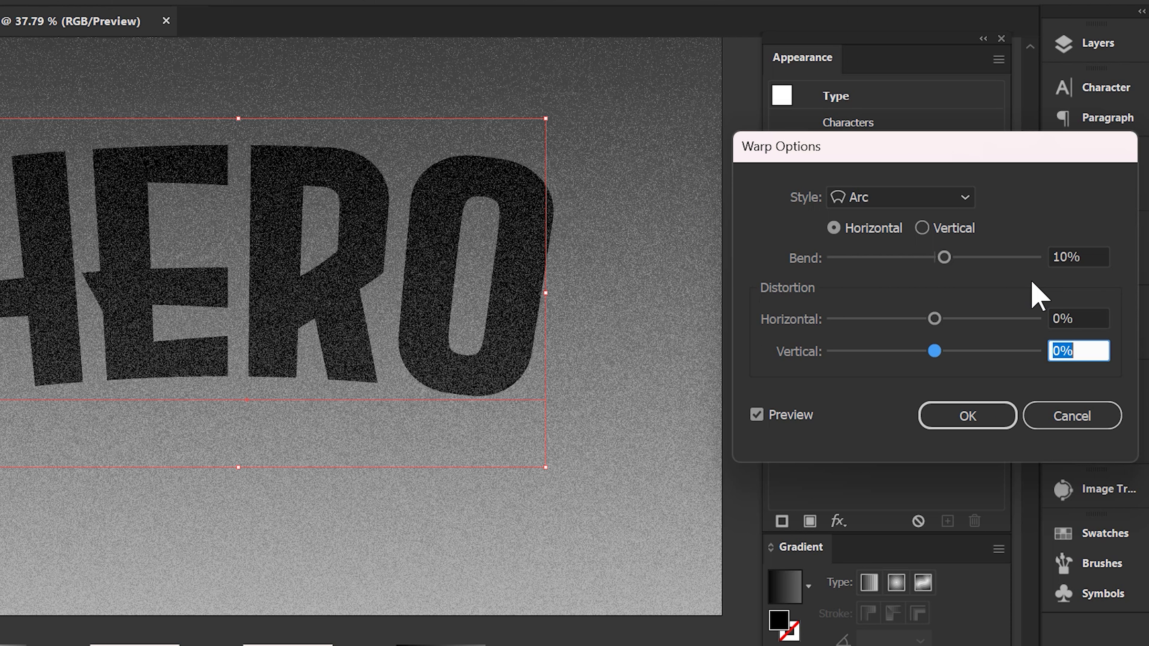
{"action": "type", "text": "-2"}
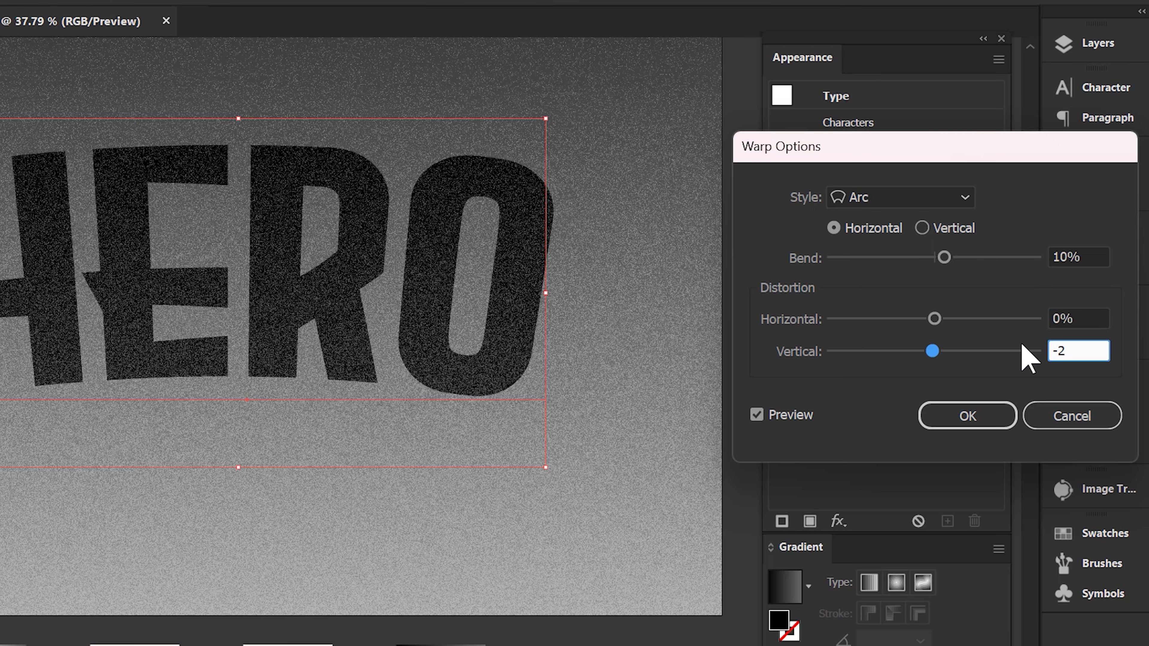
{"action": "left_click", "coordinate": [972, 418]}
Add an Arc Lower warp to the HERO text with a -6% bend and 2% vertical distortion.
{"action": "left_click", "coordinate": [838, 519]}
{"action": "left_click", "coordinate": [838, 218]}
{"action": "left_click", "coordinate": [762, 232]}
{"action": "left_click", "coordinate": [583, 376]}
{"action": "left_click", "coordinate": [1094, 256]}
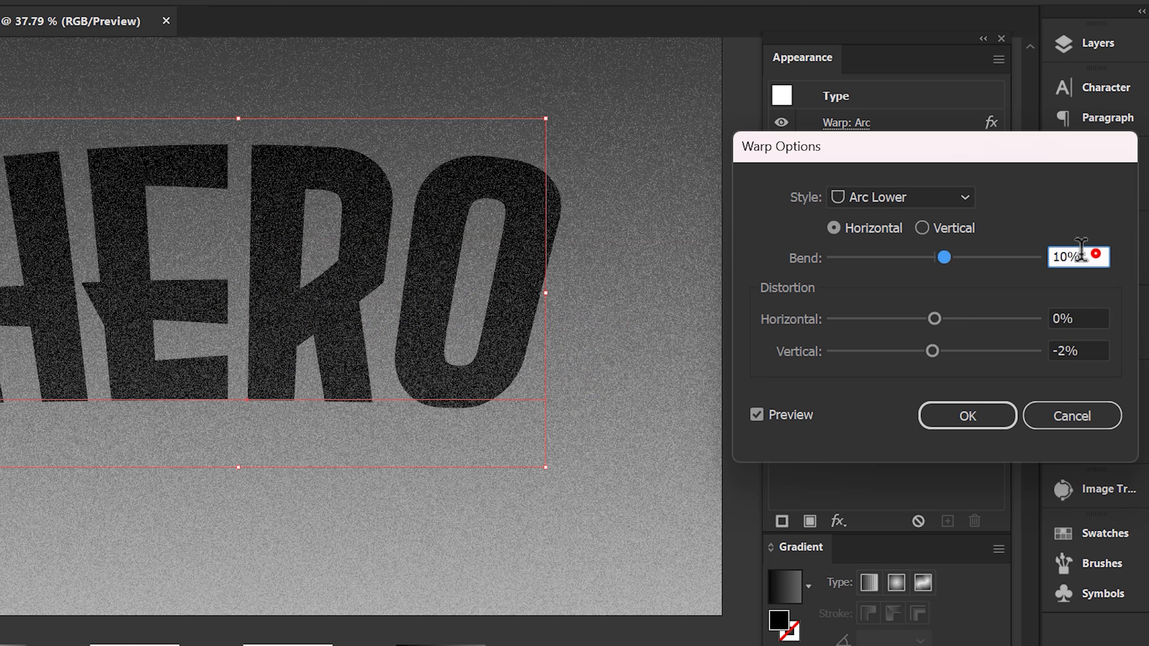
{"action": "type", "text": "-6"}
{"action": "key", "text": "Tab"}
{"action": "key", "text": "Tab"}
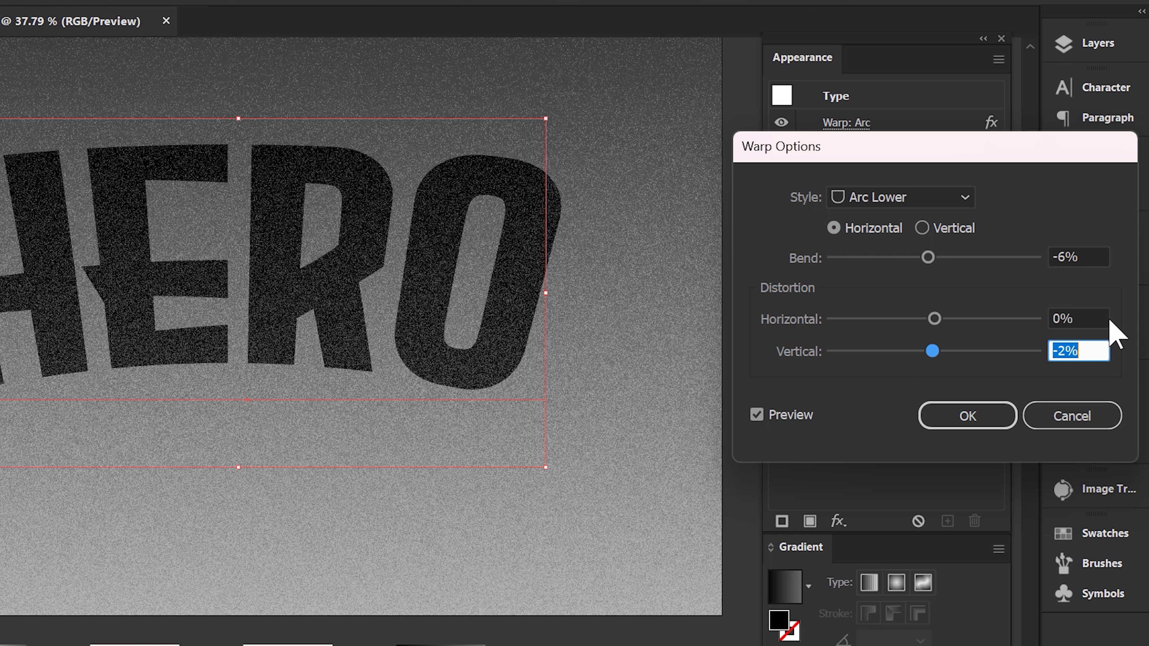
{"action": "type", "text": "2"}
{"action": "left_click", "coordinate": [982, 422]}
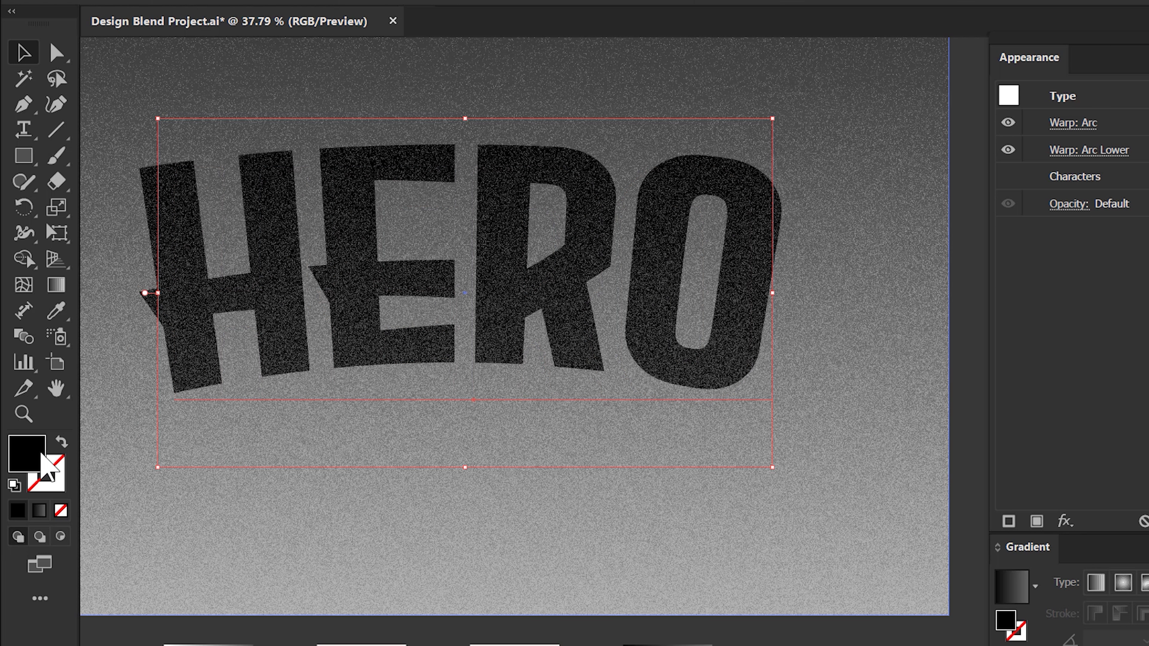
Remove the HERO text's base fill and add a new fill to its appearance.
{"action": "left_click", "coordinate": [37, 453]}
{"action": "left_click", "coordinate": [61, 511]}
{"action": "left_click", "coordinate": [453, 333]}
{"action": "left_click", "coordinate": [1037, 521]}
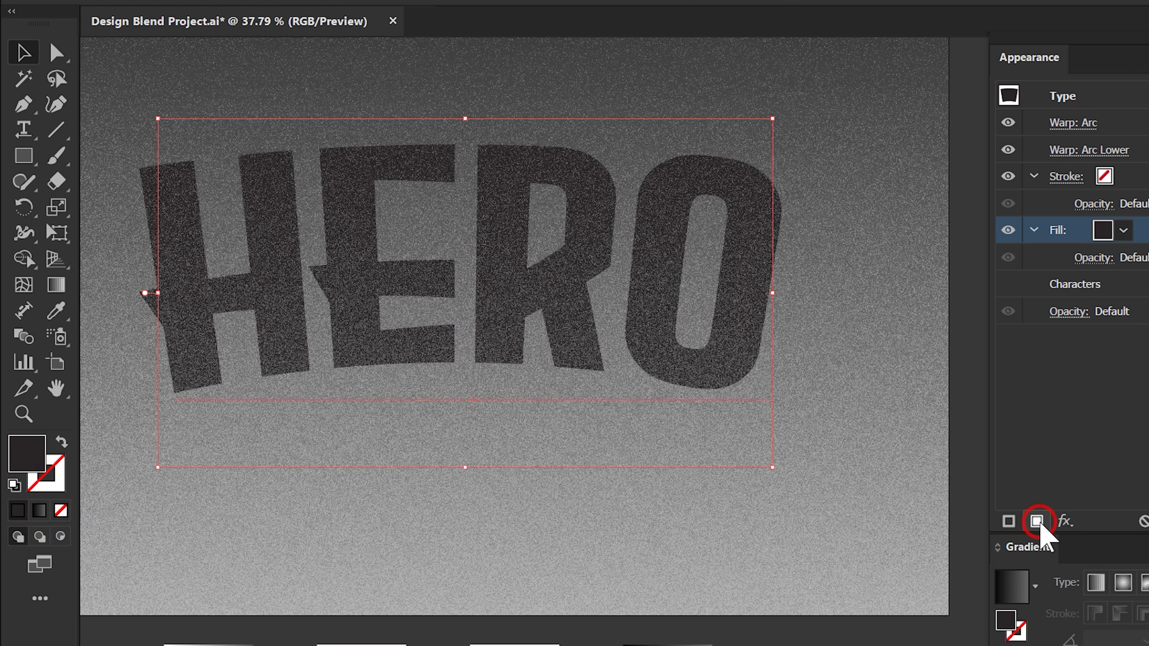
Sample the white-to-grey gradient swatch below the artboard for the new fill and set its angle to 90°.
{"action": "left_click", "coordinate": [56, 310]}
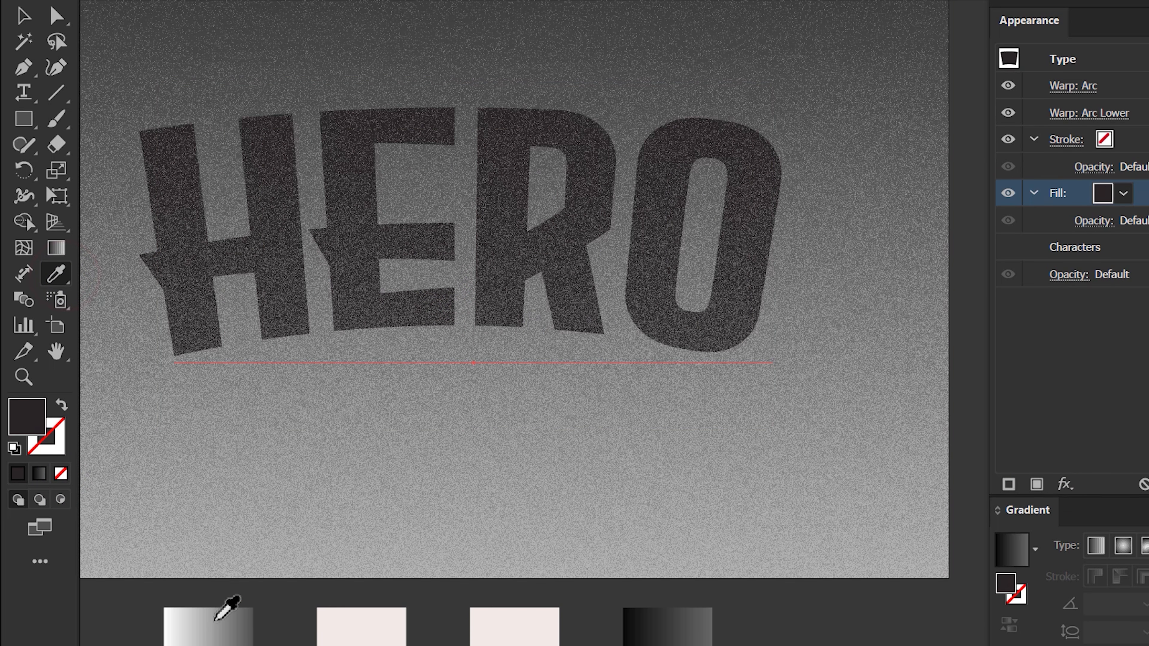
{"action": "left_click", "coordinate": [214, 614]}
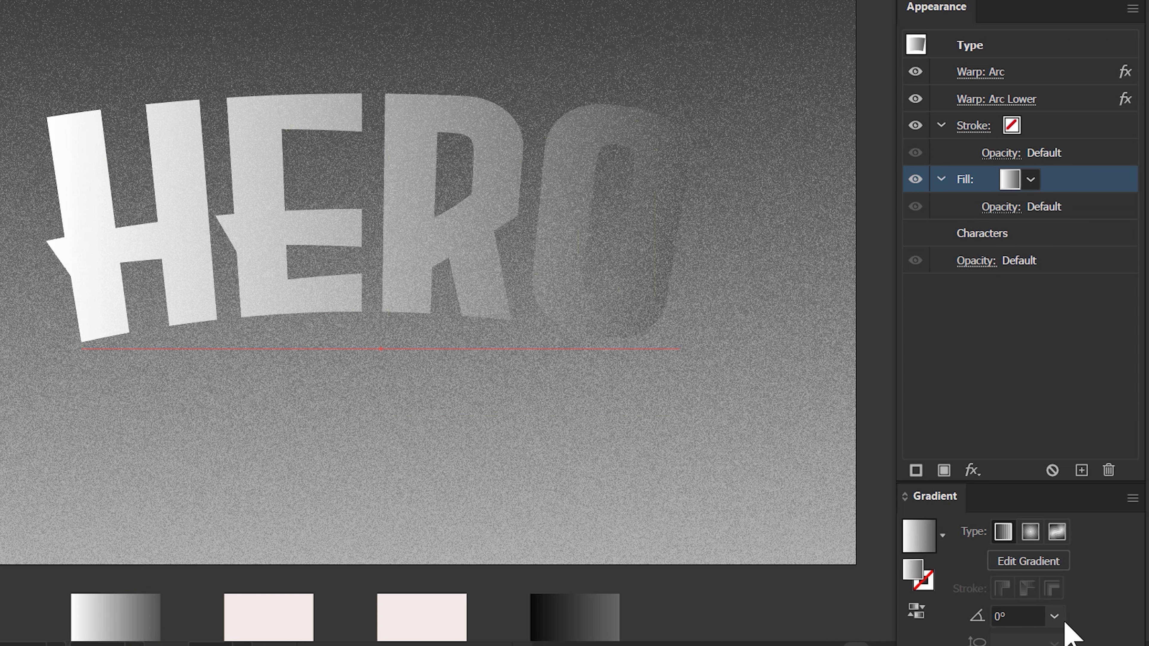
{"action": "left_click", "coordinate": [1148, 616]}
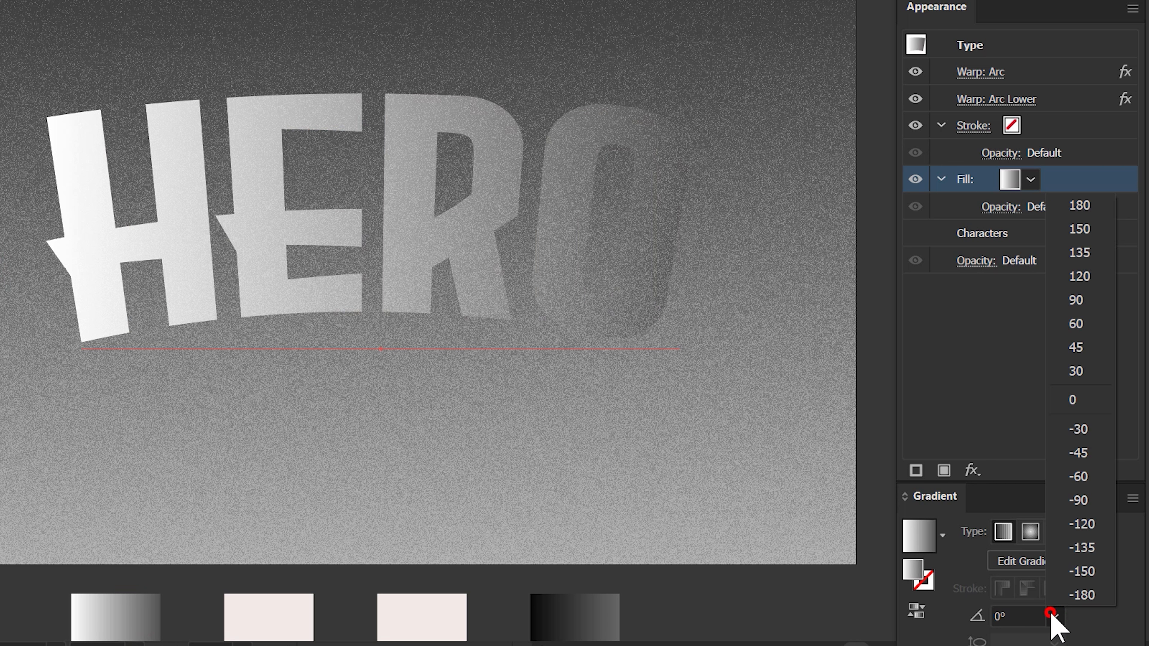
{"action": "left_click", "coordinate": [1069, 301]}
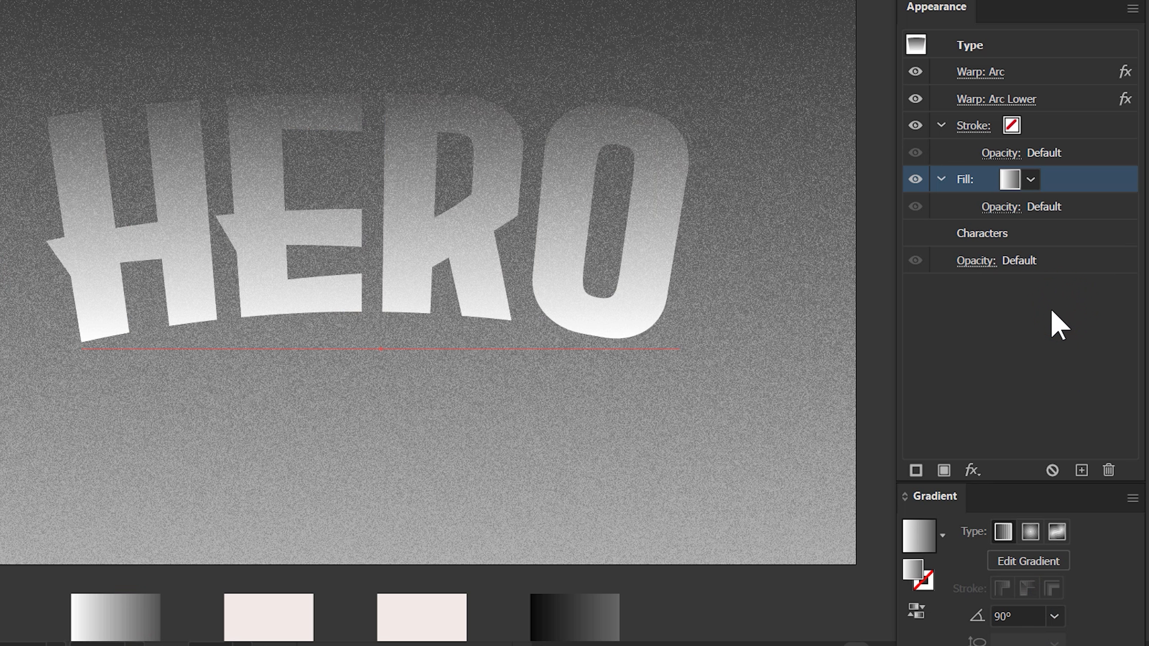
Apply a Diffuse Glow effect to the gradient fill with graininess 6, glow amount 10 and clear amount 15.
{"action": "left_click", "coordinate": [1083, 180]}
{"action": "left_click", "coordinate": [972, 471]}
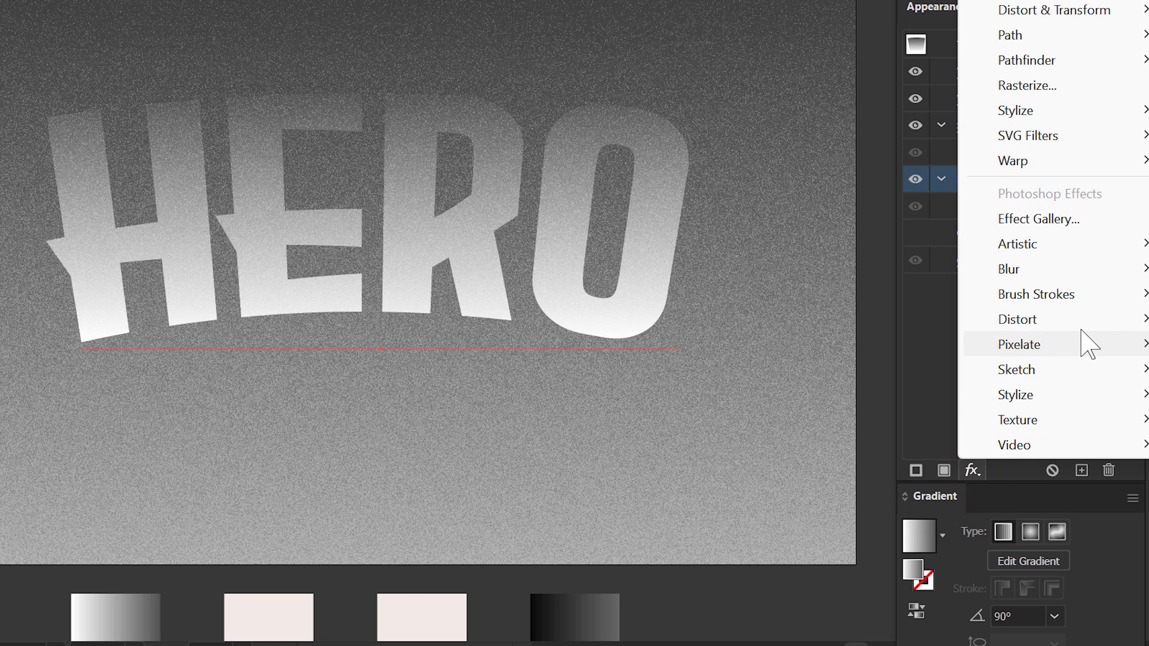
{"action": "left_click", "coordinate": [1084, 220]}
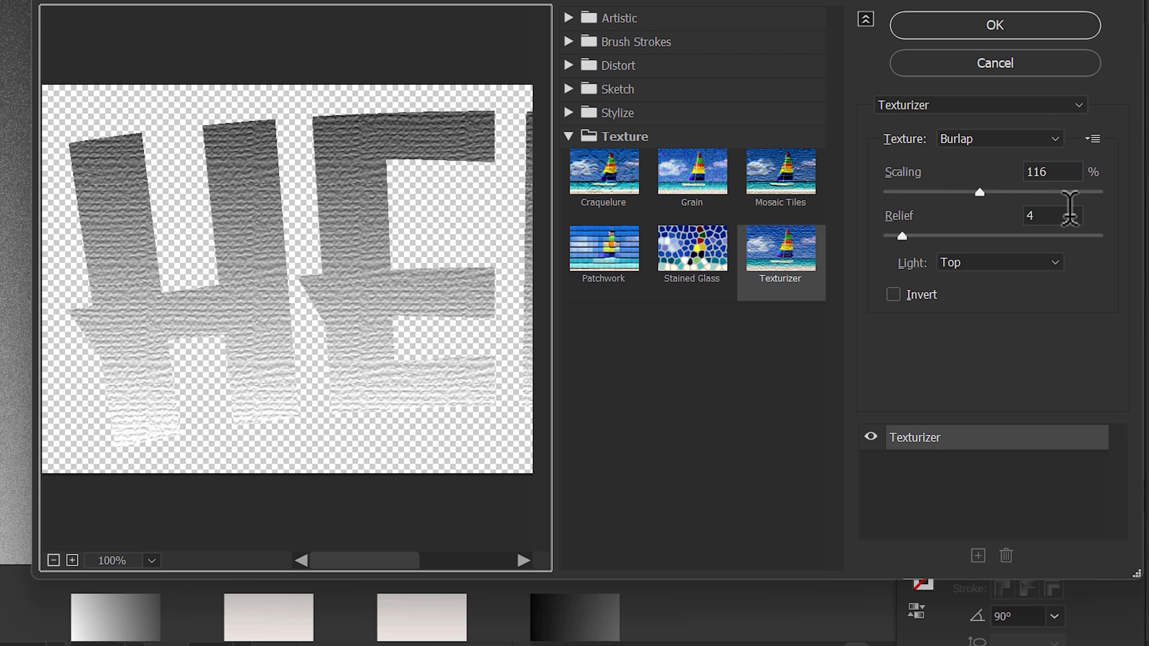
{"action": "left_click", "coordinate": [570, 64]}
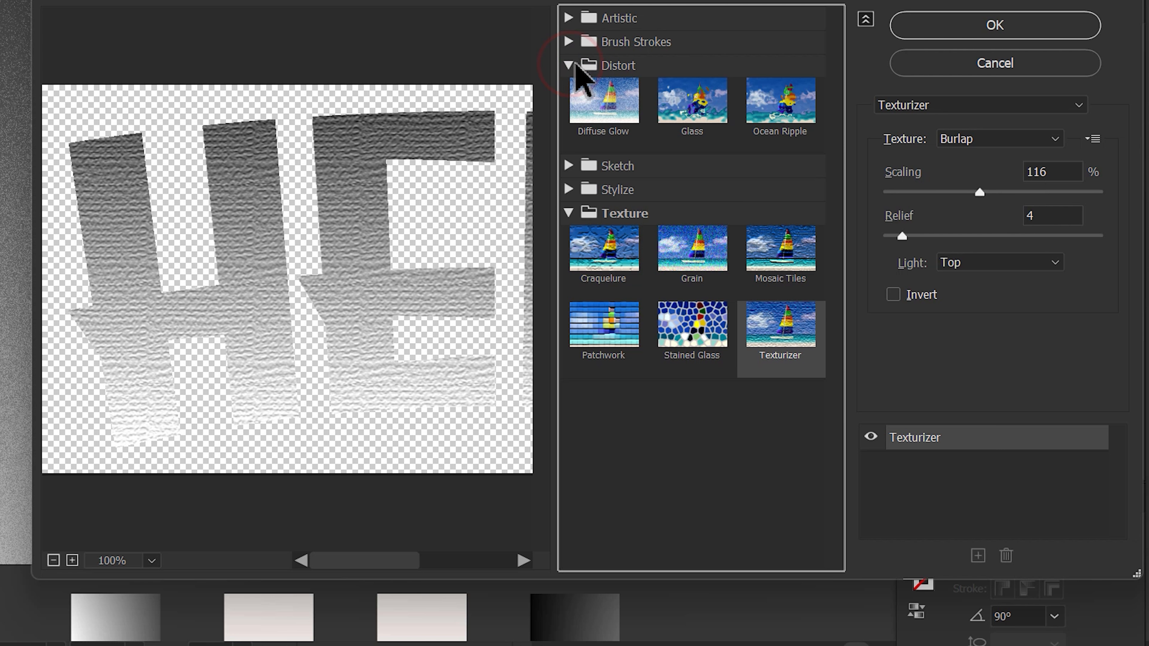
{"action": "left_click", "coordinate": [602, 98]}
{"action": "left_click", "coordinate": [1080, 141]}
{"action": "left_click", "coordinate": [1063, 181]}
{"action": "left_click", "coordinate": [1063, 238]}
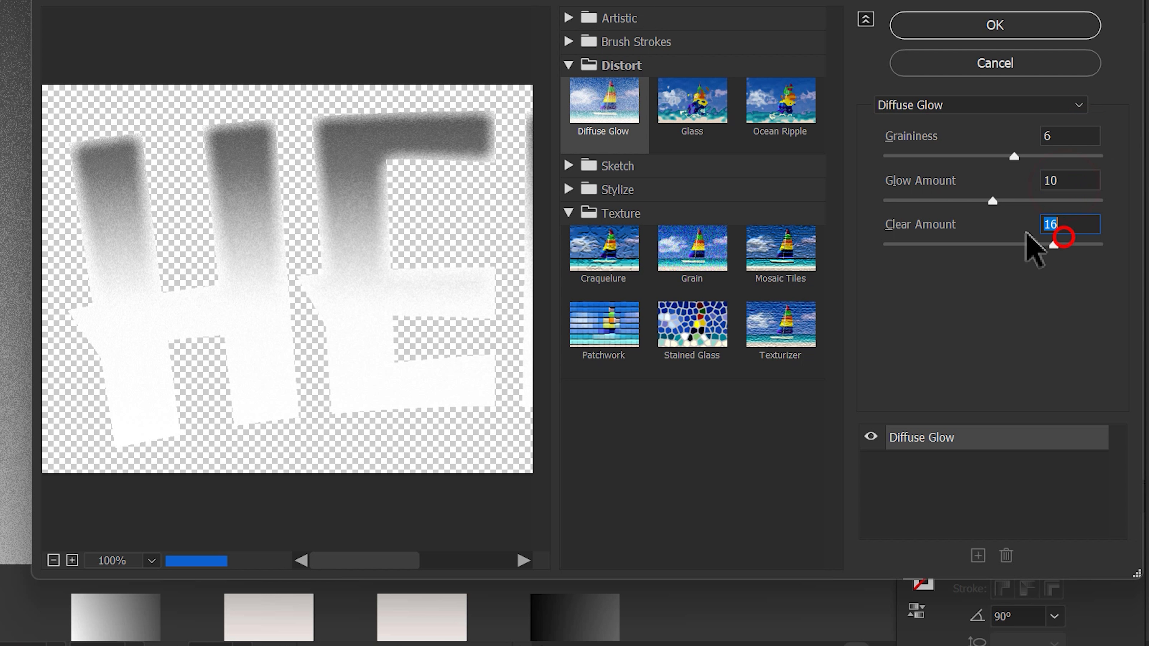
{"action": "type", "text": "15"}
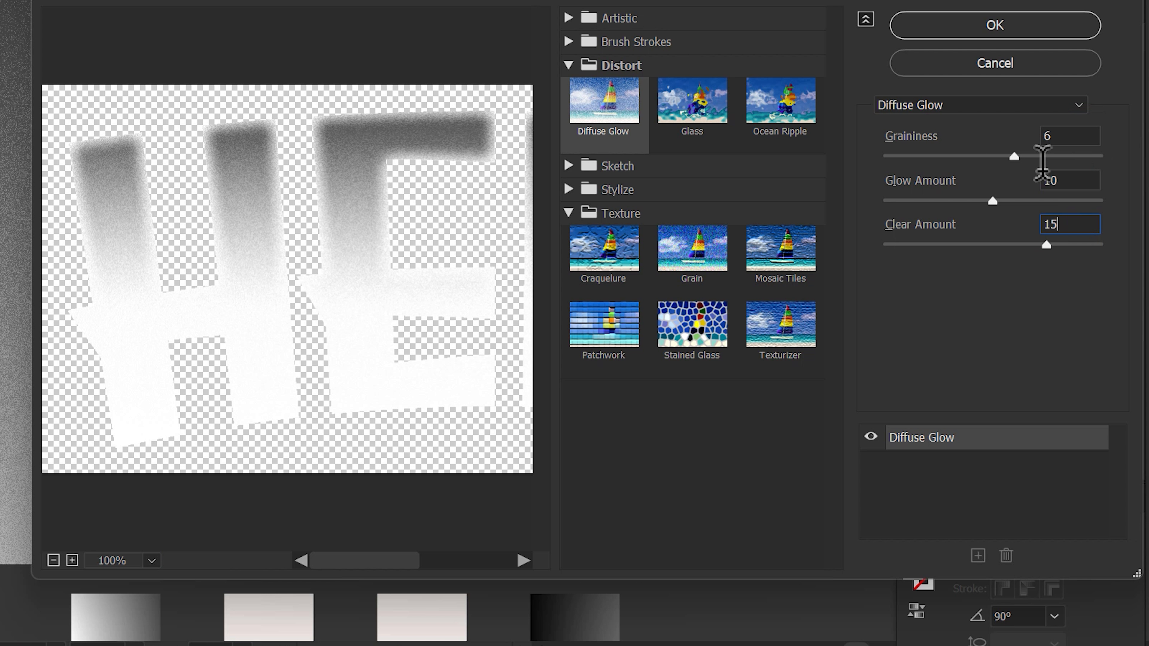
{"action": "left_click", "coordinate": [1032, 25]}
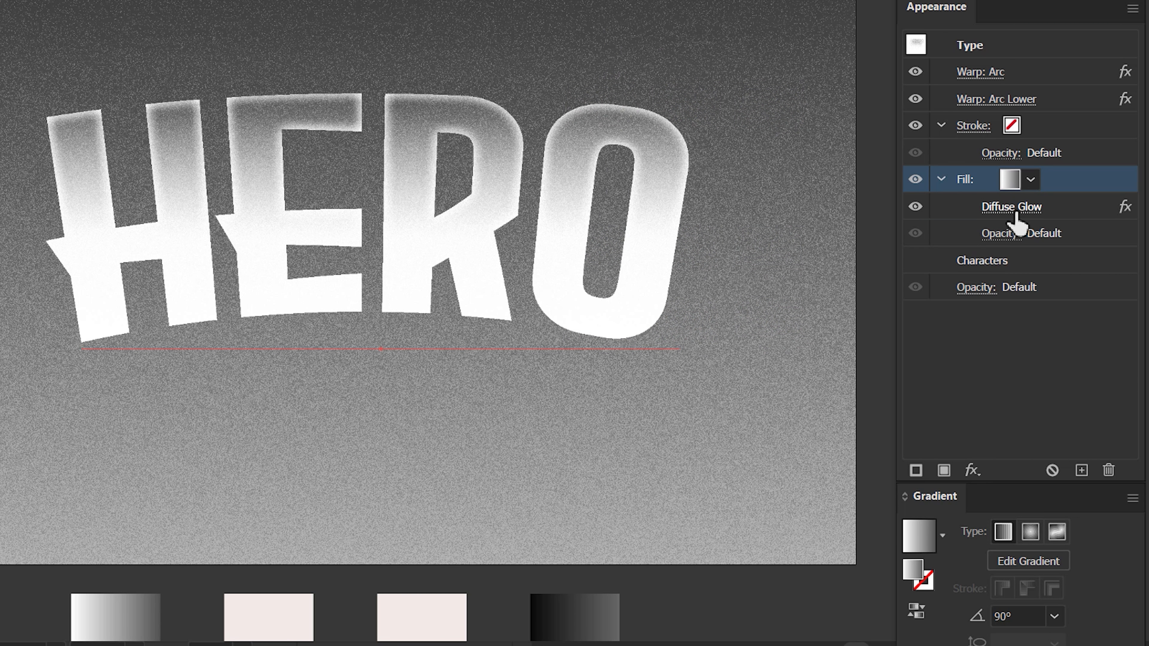
Set the gradient fill's blending mode to Multiply with 65% opacity.
{"action": "left_click", "coordinate": [1002, 234]}
{"action": "left_click", "coordinate": [828, 275]}
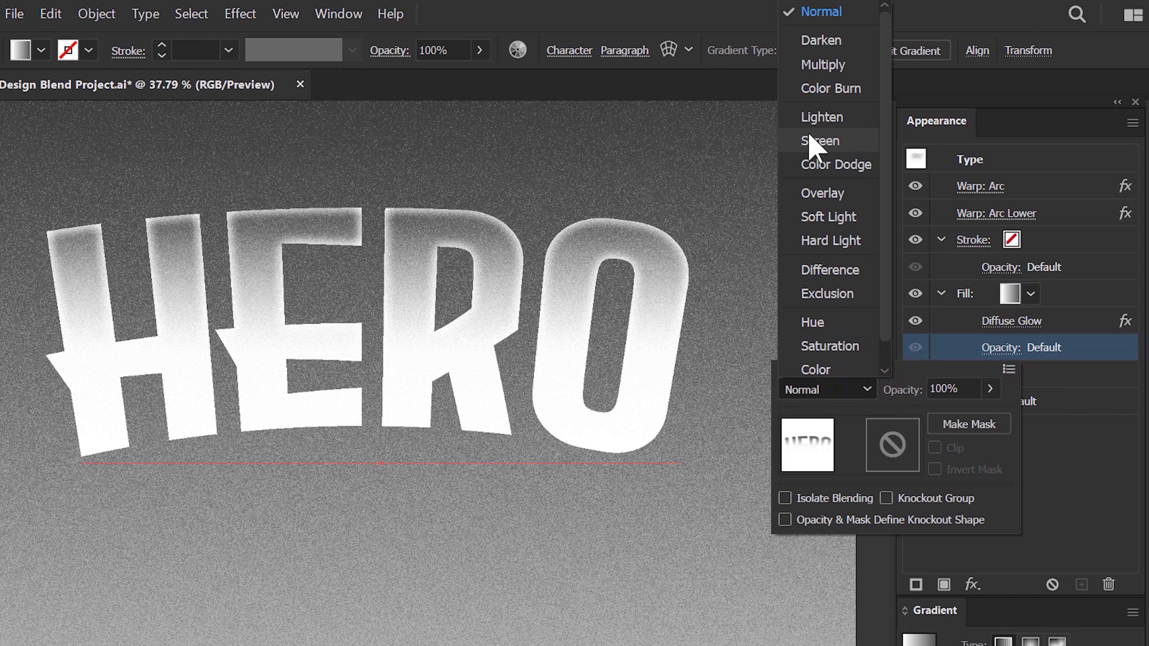
{"action": "left_click", "coordinate": [822, 66]}
{"action": "left_click", "coordinate": [956, 388]}
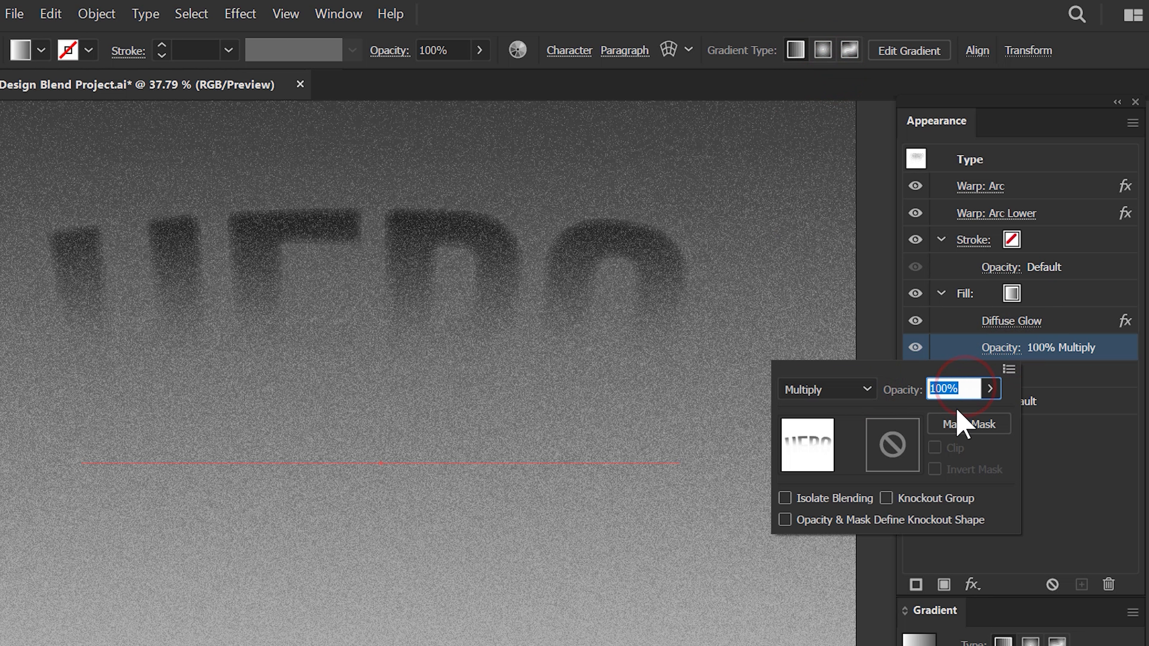
{"action": "type", "text": "65"}
{"action": "left_click", "coordinate": [1085, 299]}
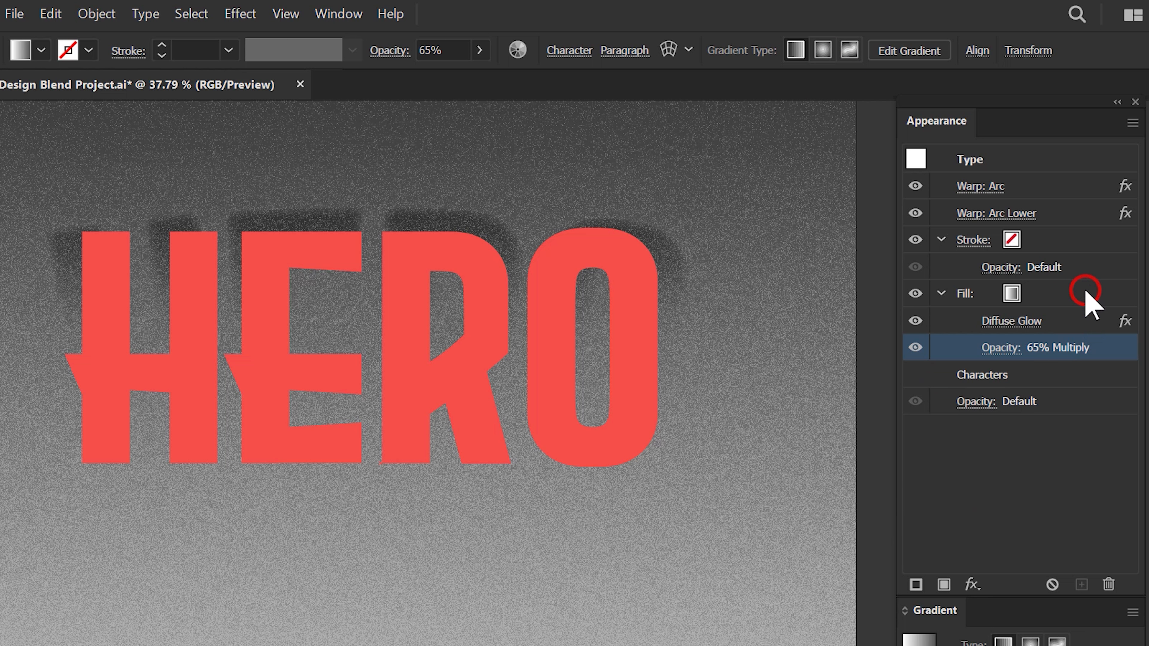
Duplicate the gradient fill and colour the lower copy with the pale pink swatch below the artboard.
{"action": "left_click", "coordinate": [1085, 293]}
{"action": "left_click", "coordinate": [942, 294]}
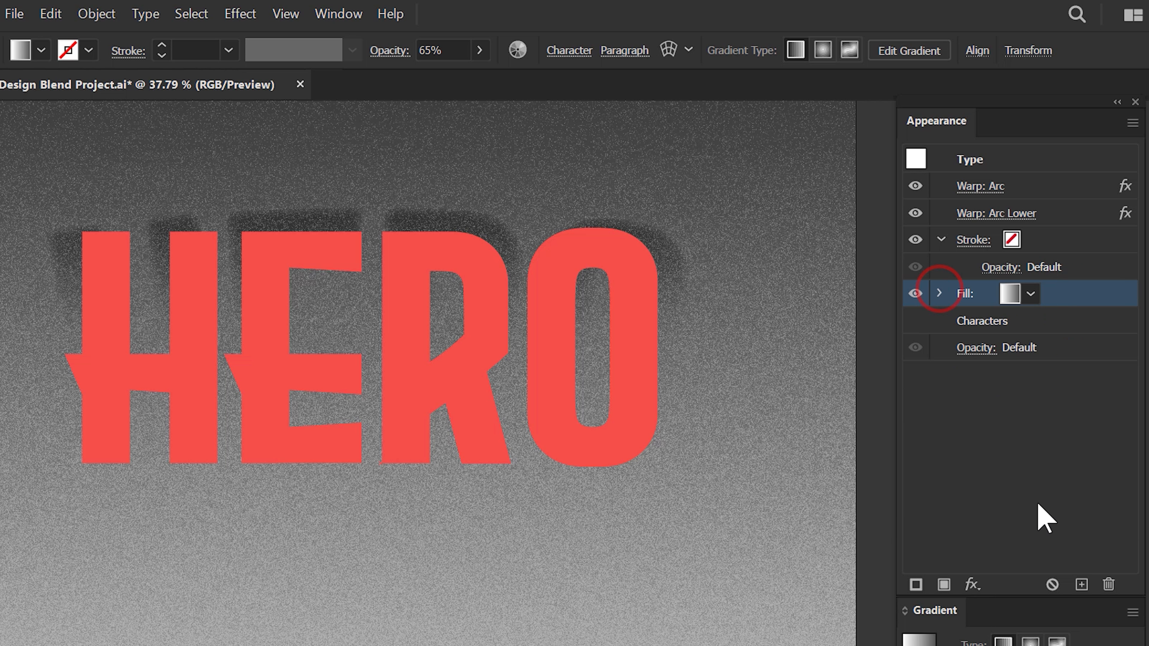
{"action": "left_click", "coordinate": [1081, 585]}
{"action": "left_click", "coordinate": [976, 321]}
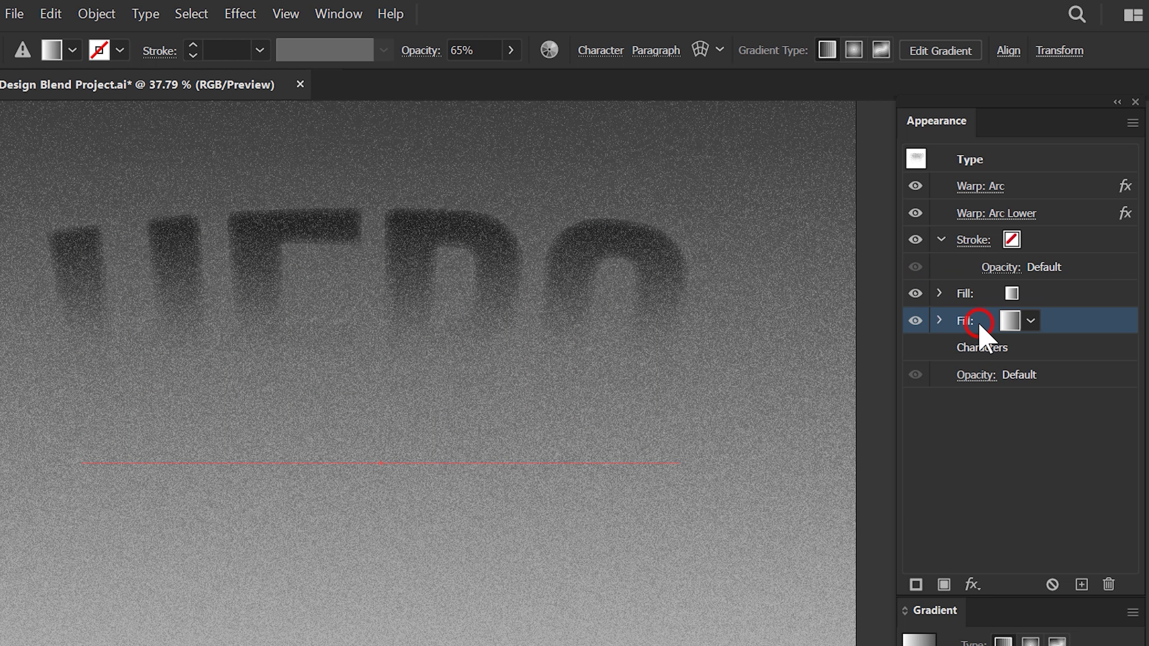
{"action": "key", "text": "i"}
{"action": "left_click", "coordinate": [274, 610]}
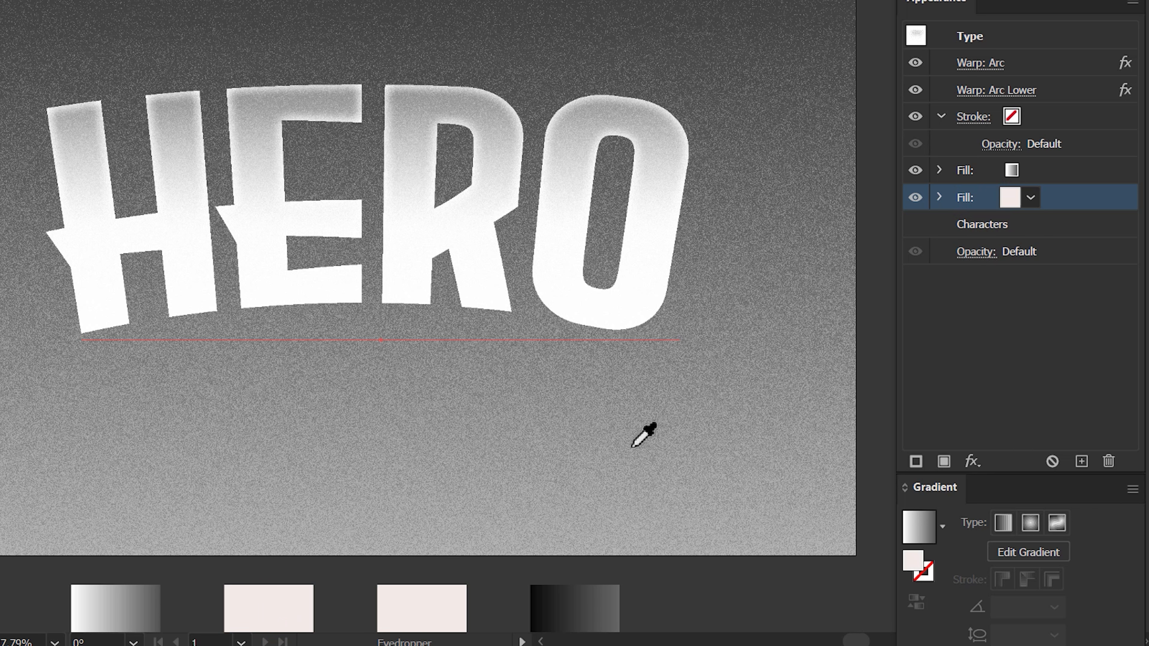
Delete the Diffuse Glow effect from the pale pink fill.
{"action": "left_click", "coordinate": [940, 198]}
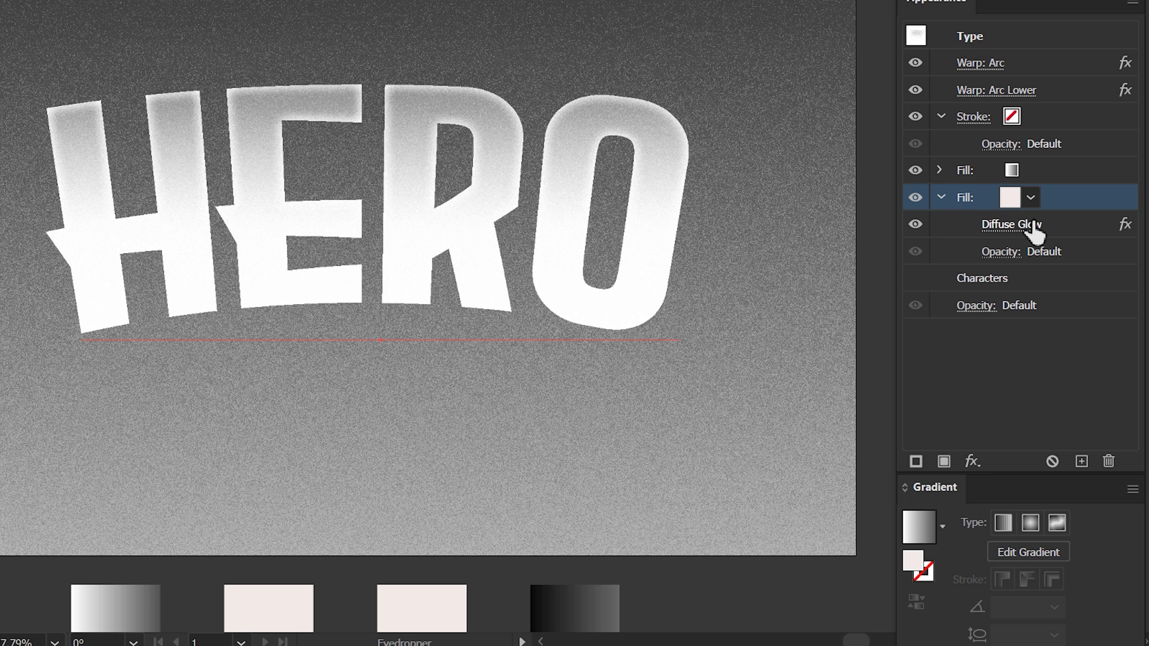
{"action": "left_click", "coordinate": [1100, 222]}
{"action": "left_click", "coordinate": [1108, 462]}
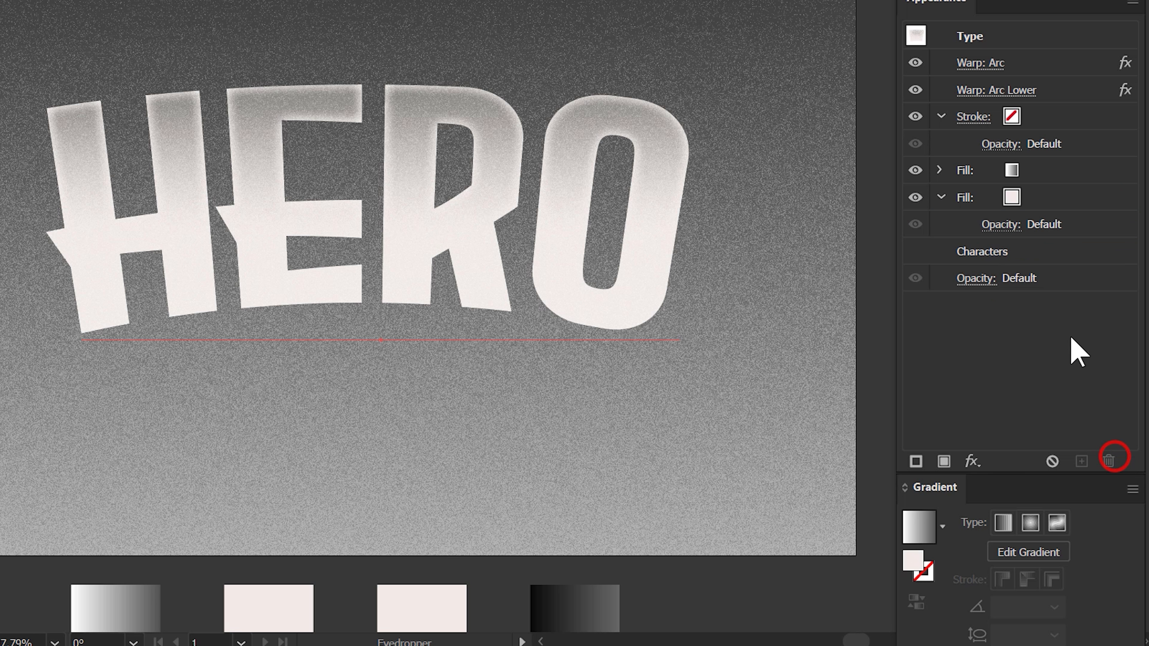
Add an Inner Glow to the pale pink fill using Screen mode, 75% opacity, 5 px blur and the Edge option.
{"action": "left_click", "coordinate": [1100, 200]}
{"action": "left_click", "coordinate": [973, 461]}
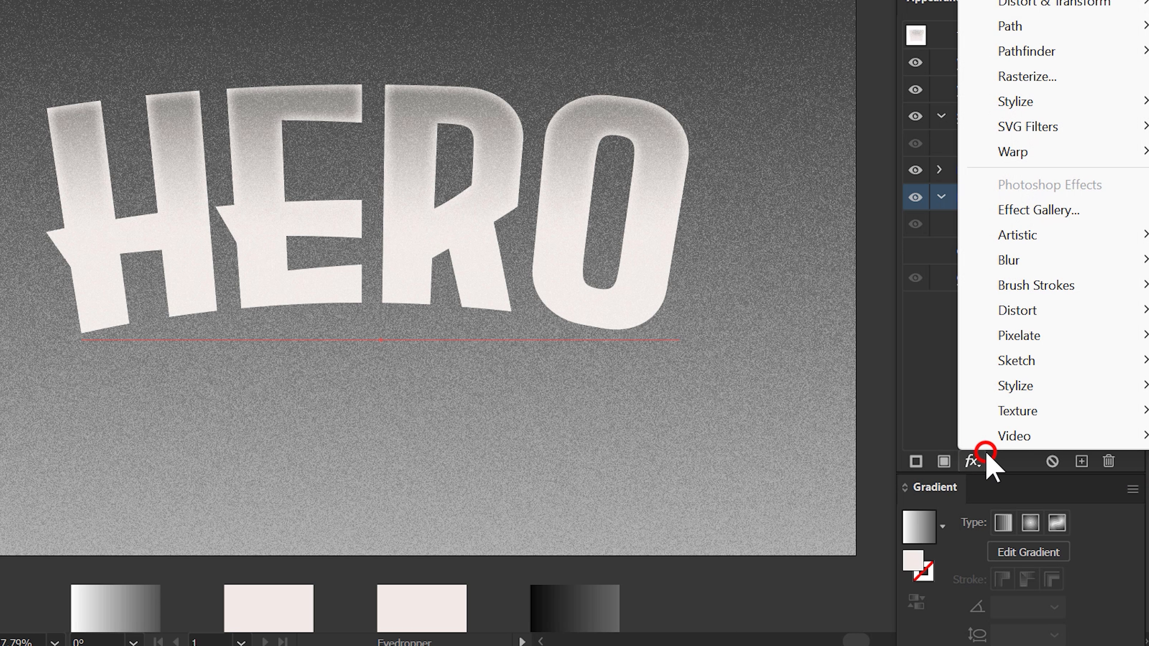
{"action": "left_click", "coordinate": [1058, 100]}
{"action": "left_click", "coordinate": [850, 151]}
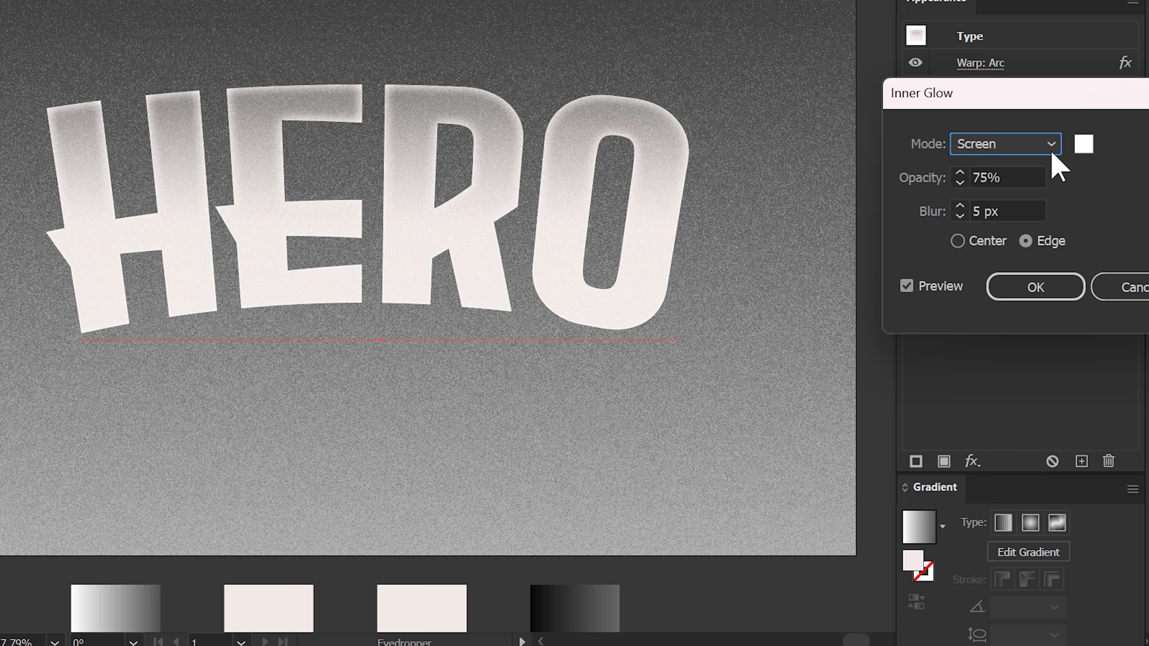
{"action": "left_click", "coordinate": [1019, 177]}
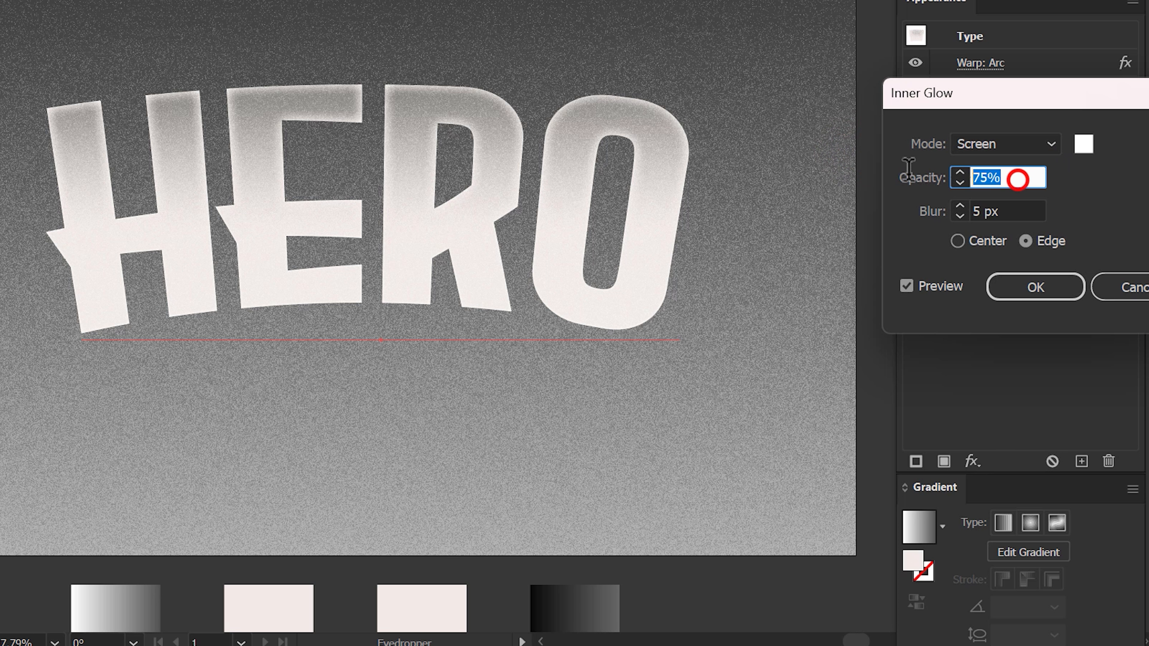
{"action": "left_click", "coordinate": [1027, 211]}
{"action": "left_click", "coordinate": [1049, 285]}
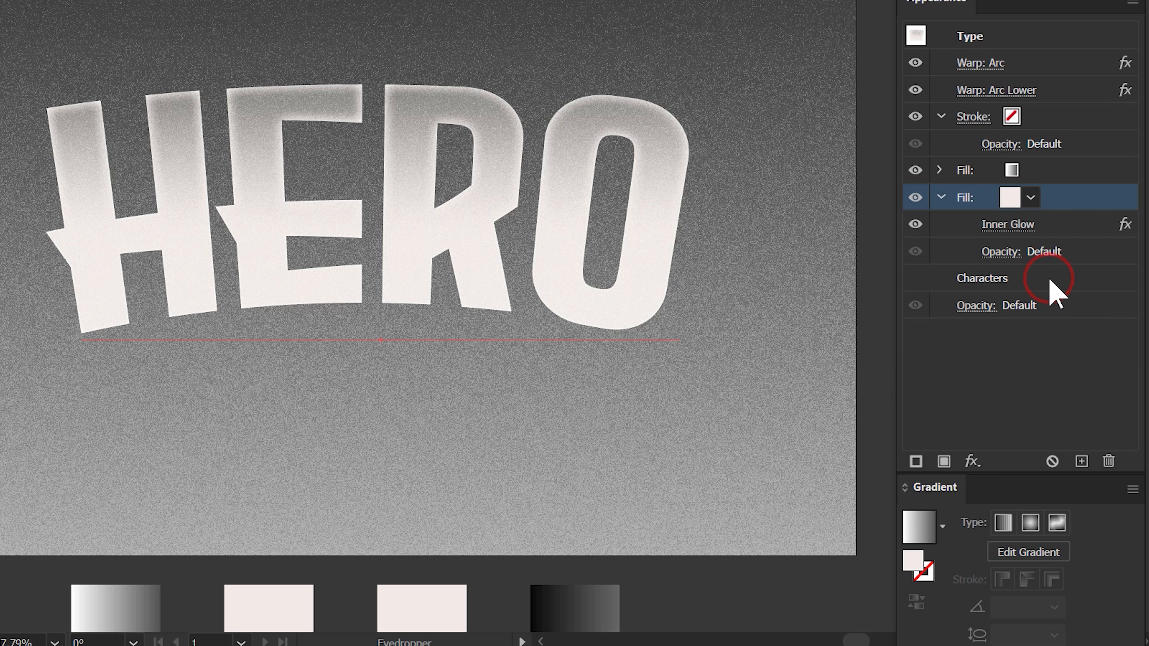
Add a Transform effect moving the pale pink fill -3 px horizontally and -1 px vertically, with patterns, strokes and effects included.
{"action": "left_click", "coordinate": [972, 461]}
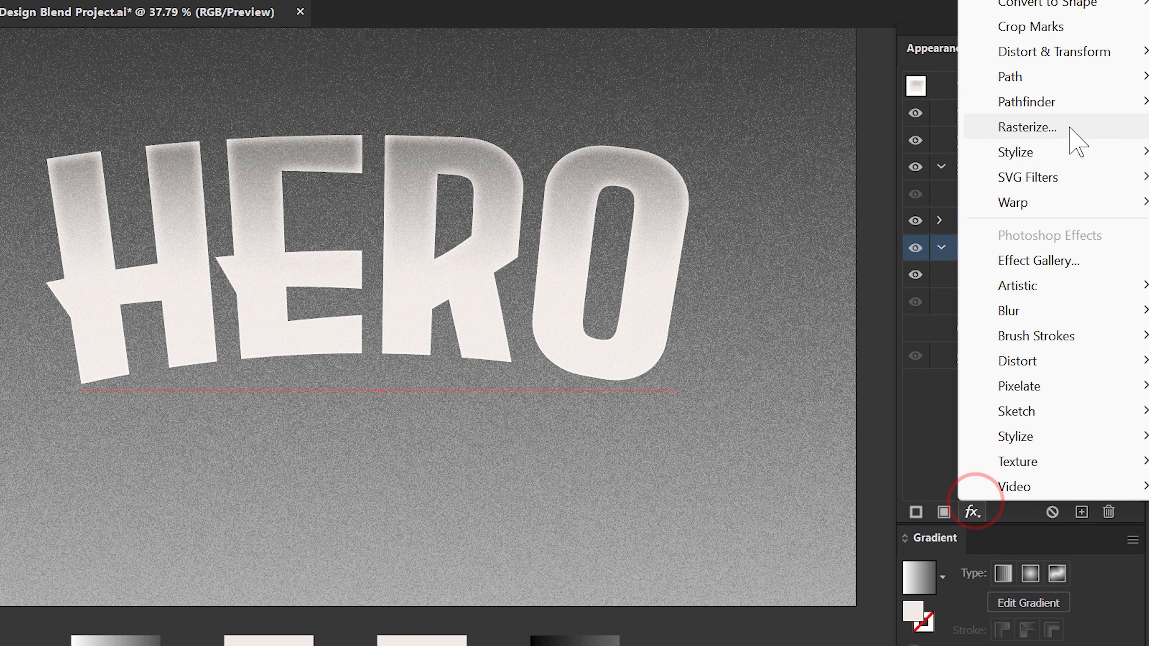
{"action": "left_click", "coordinate": [1104, 1]}
{"action": "left_click", "coordinate": [893, 152]}
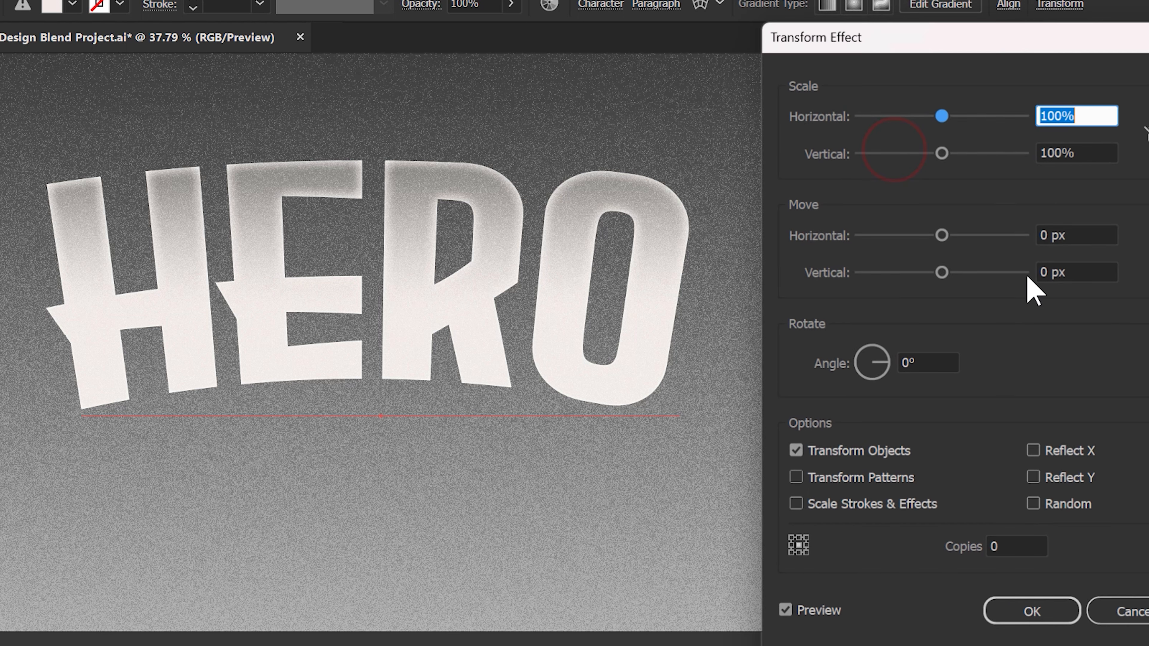
{"action": "left_click", "coordinate": [1092, 234]}
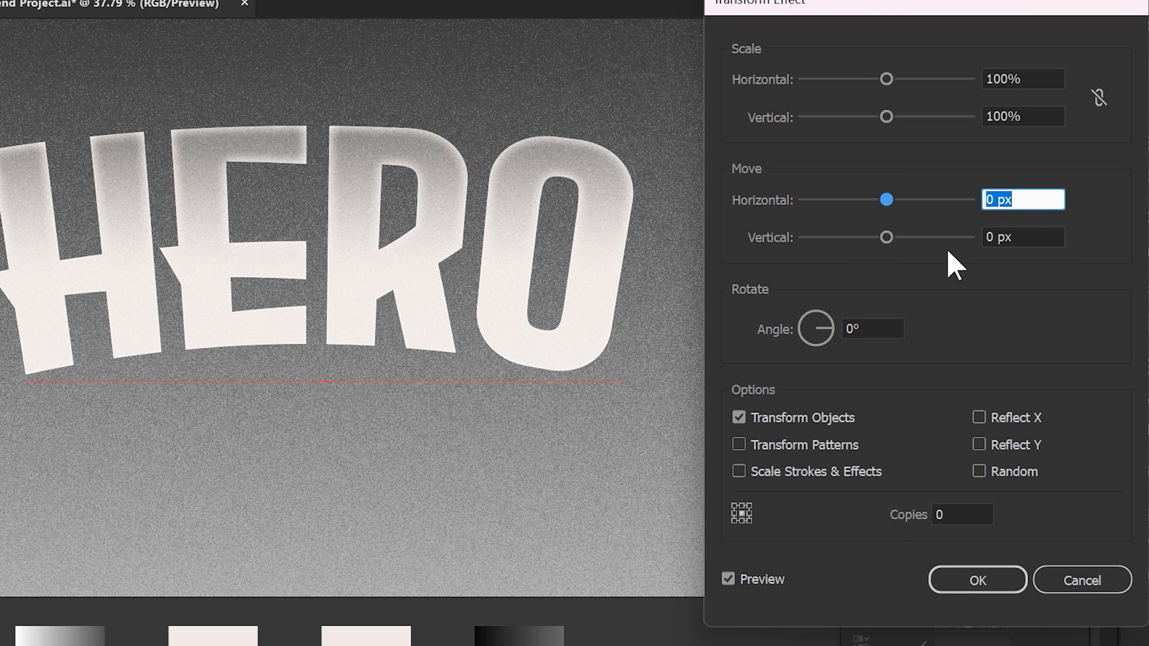
{"action": "type", "text": "-3"}
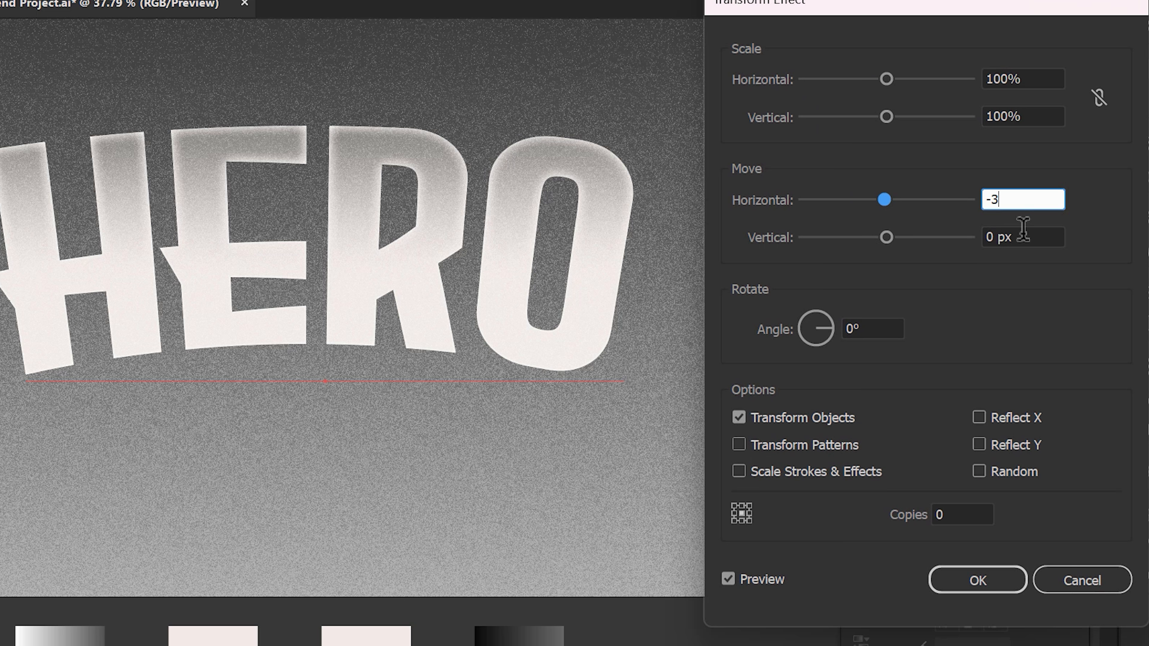
{"action": "left_click", "coordinate": [1018, 237]}
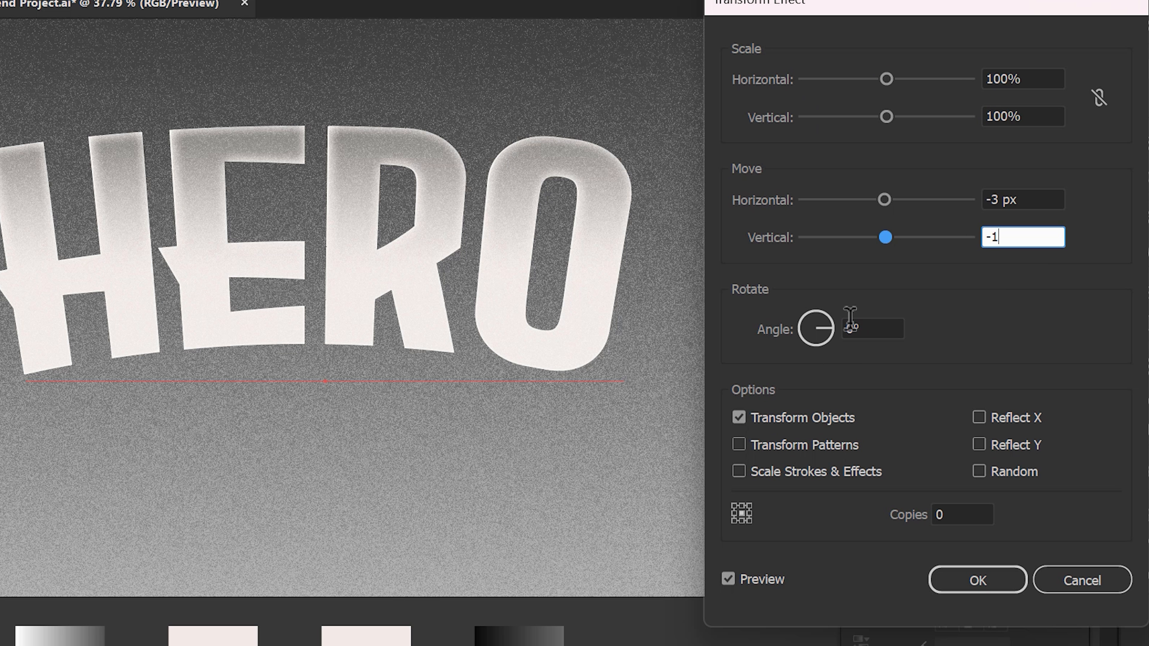
{"action": "left_click", "coordinate": [778, 441]}
{"action": "left_click", "coordinate": [787, 471]}
{"action": "left_click", "coordinate": [978, 580]}
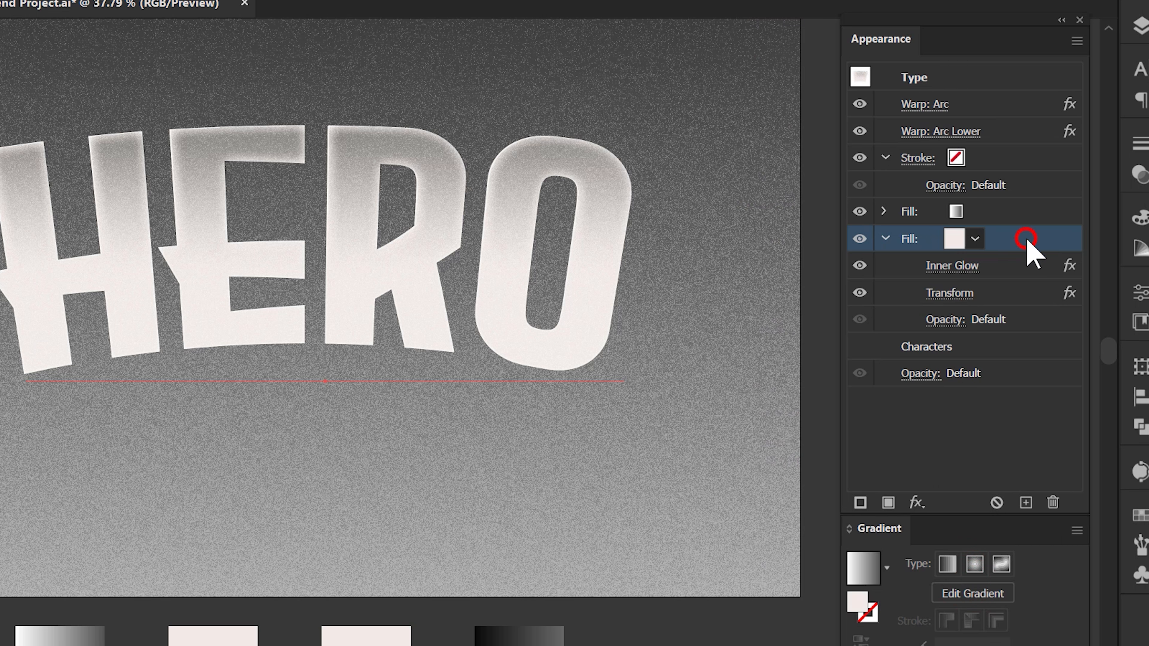
Duplicate the pale pink fill and delete the Inner Glow effect from the lower copy.
{"action": "left_click", "coordinate": [1028, 503]}
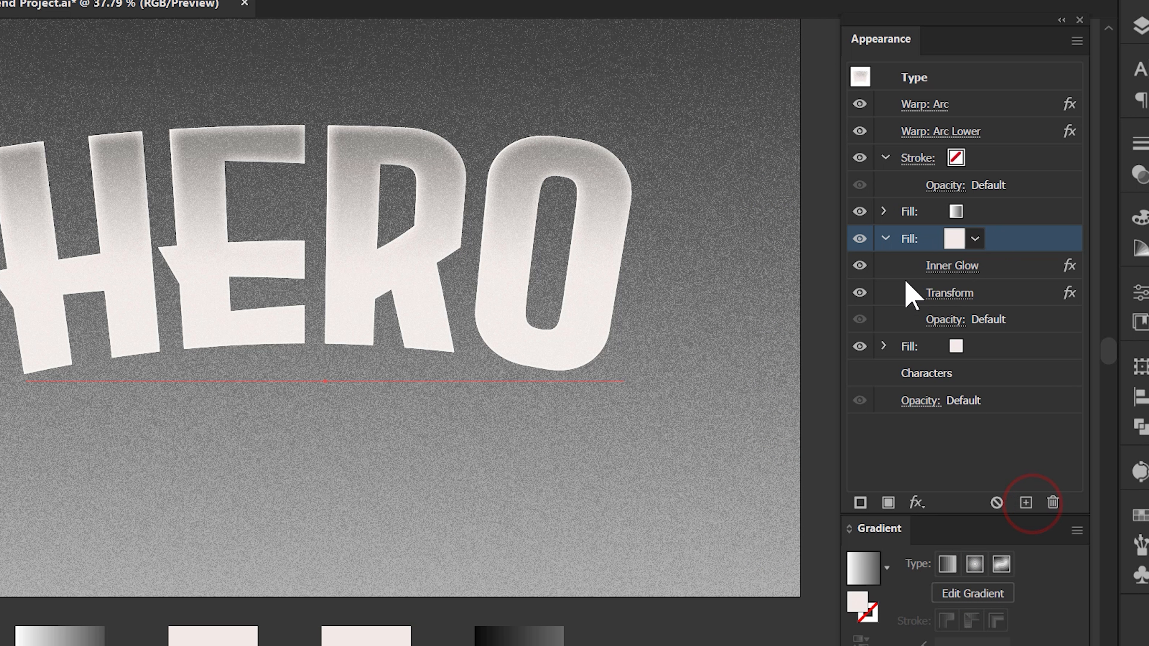
{"action": "left_click", "coordinate": [887, 238]}
{"action": "left_click", "coordinate": [884, 265]}
{"action": "left_click", "coordinate": [978, 264]}
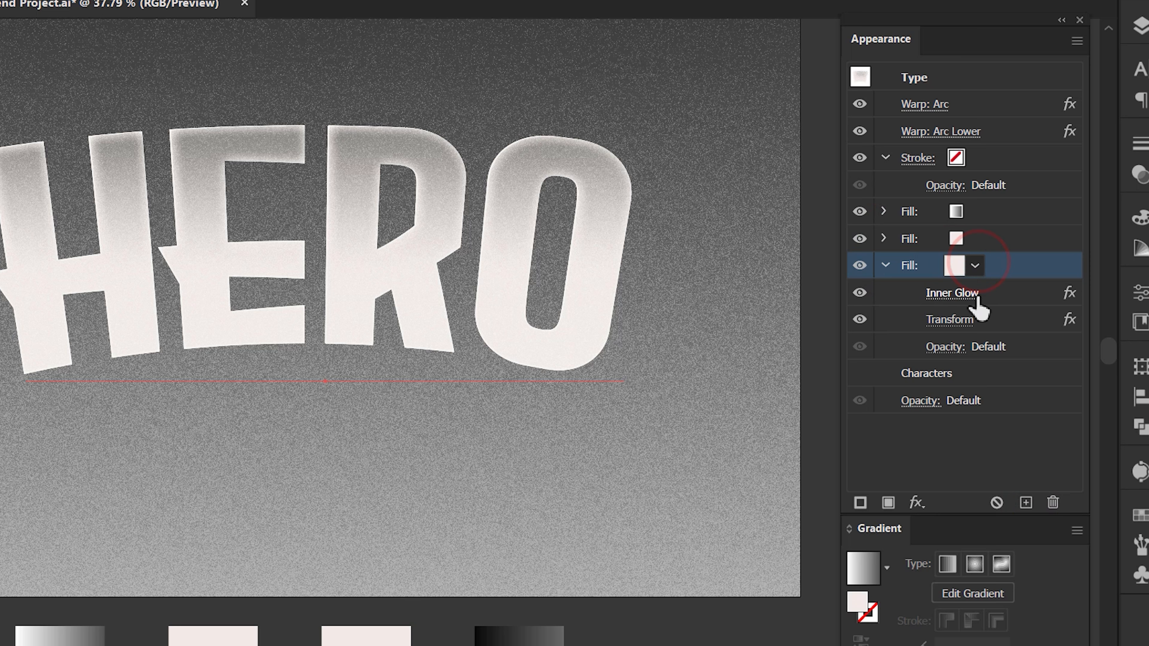
{"action": "left_click", "coordinate": [1000, 292]}
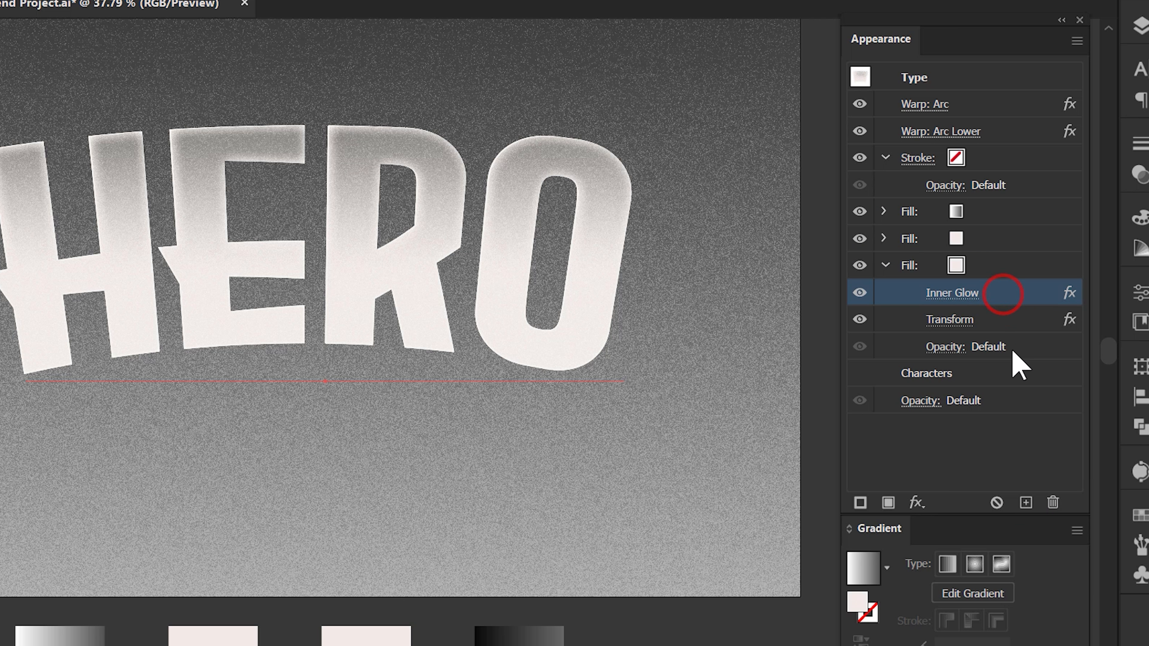
{"action": "left_click", "coordinate": [1053, 503]}
Add a Drop Shadow to the lowest pale pink fill with 100% opacity, 2 px X offset, 0 px Y offset and 0 px blur.
{"action": "left_click", "coordinate": [1009, 272]}
{"action": "left_click", "coordinate": [918, 502]}
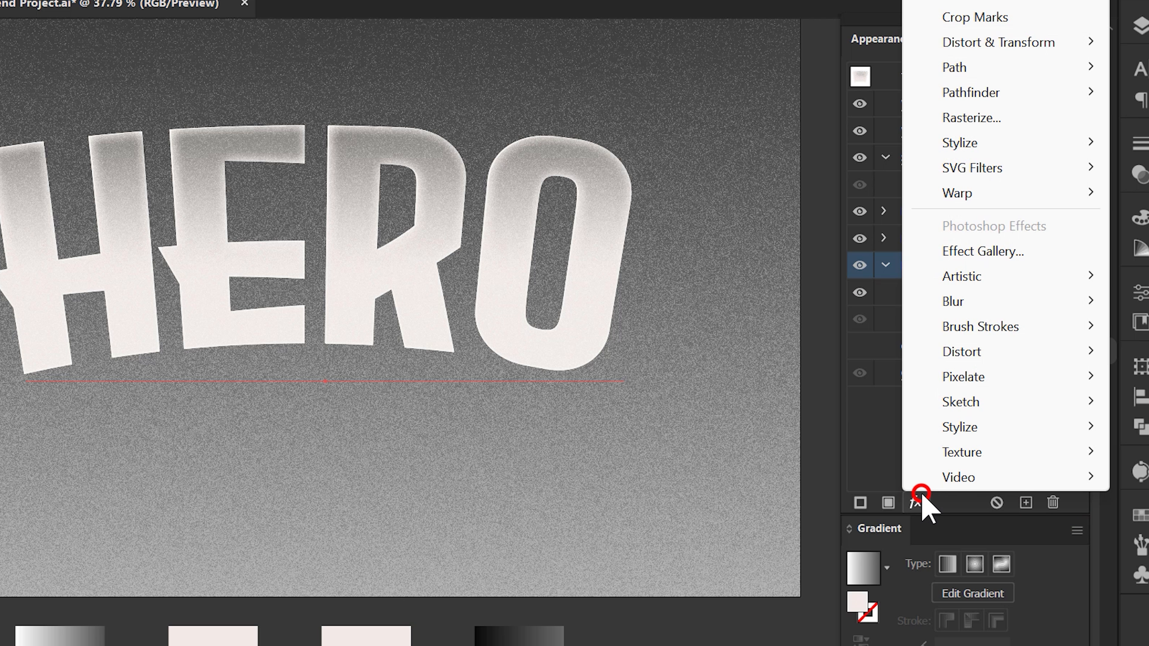
{"action": "left_click", "coordinate": [1053, 145]}
{"action": "left_click", "coordinate": [817, 144]}
{"action": "double_click", "coordinate": [968, 235]}
{"action": "type", "text": "100"}
{"action": "key", "text": "Tab"}
{"action": "type", "text": "2"}
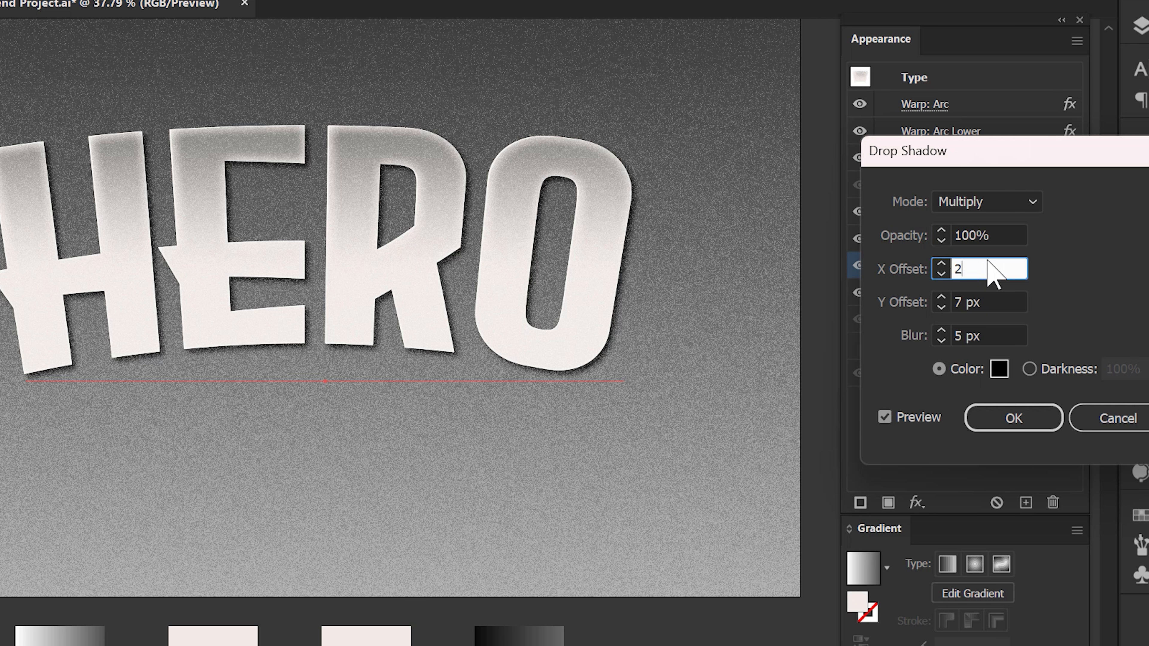
{"action": "key", "text": "Tab"}
{"action": "type", "text": "0"}
{"action": "key", "text": "Tab"}
{"action": "type", "text": "0"}
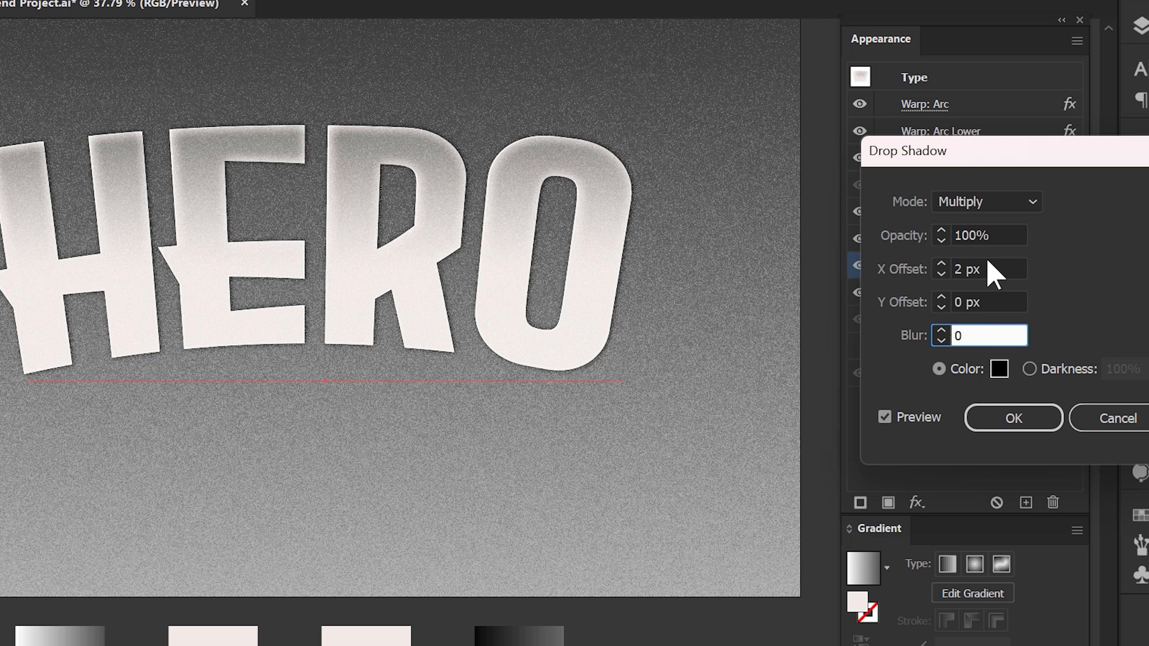
Set the drop shadow's blend mode to Normal and its color to #272b2b.
{"action": "left_click", "coordinate": [998, 203]}
{"action": "left_click", "coordinate": [993, 227]}
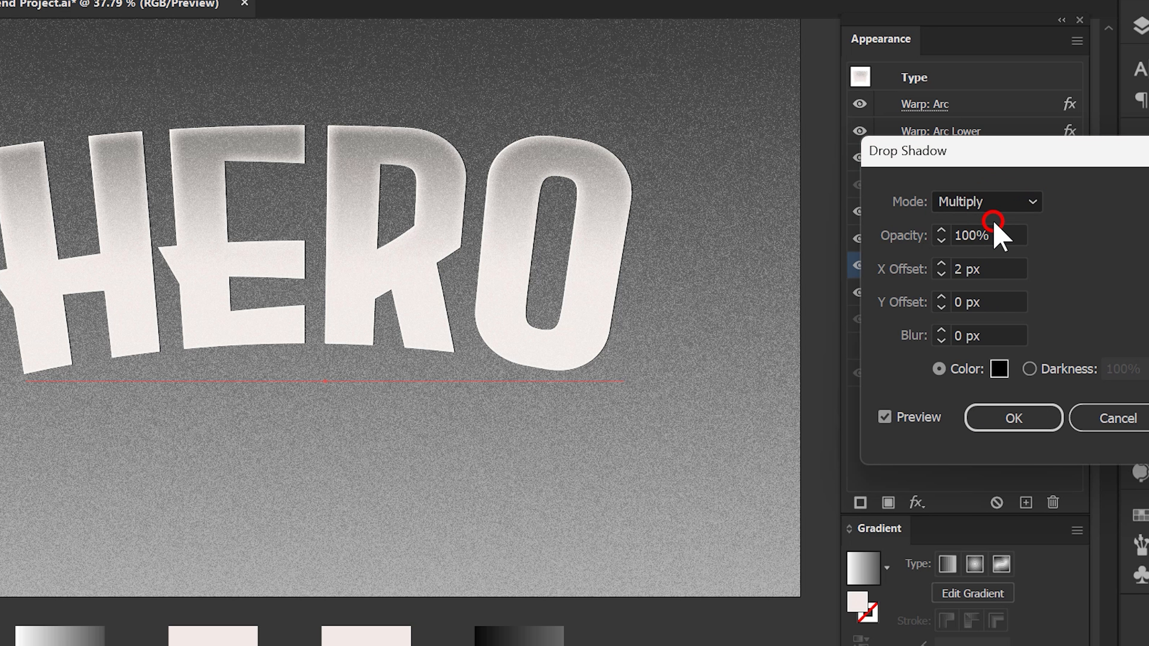
{"action": "left_click", "coordinate": [1002, 369]}
{"action": "left_click", "coordinate": [1073, 370]}
{"action": "double_click", "coordinate": [1070, 369]}
{"action": "type", "text": "272b2b"}
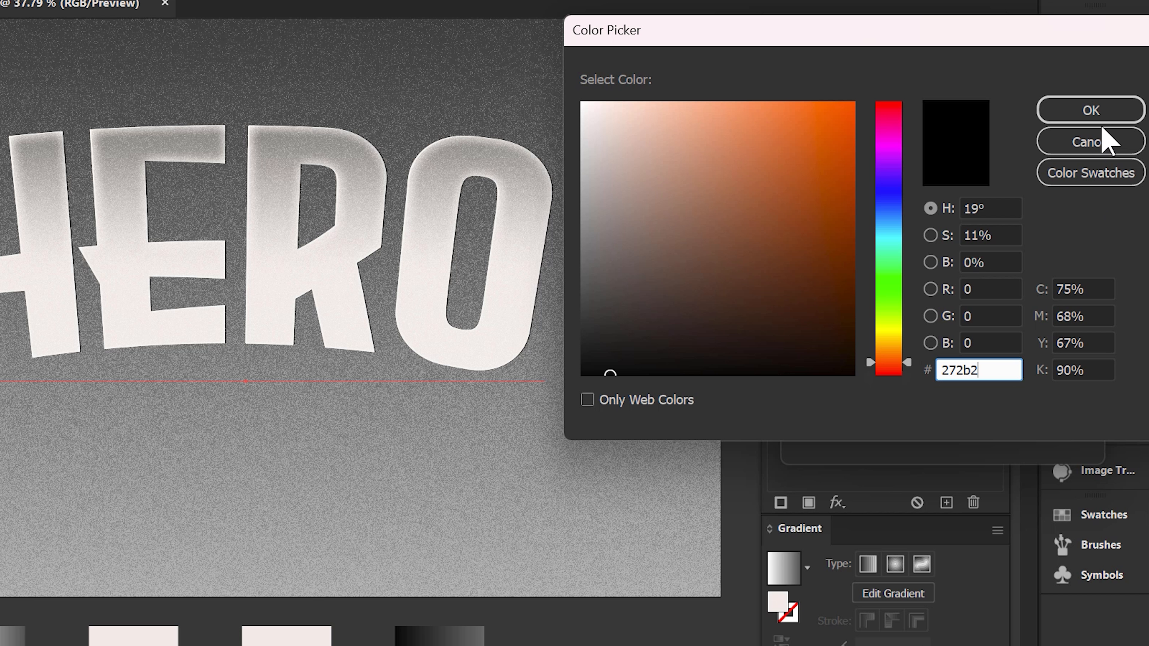
{"action": "left_click", "coordinate": [1097, 110]}
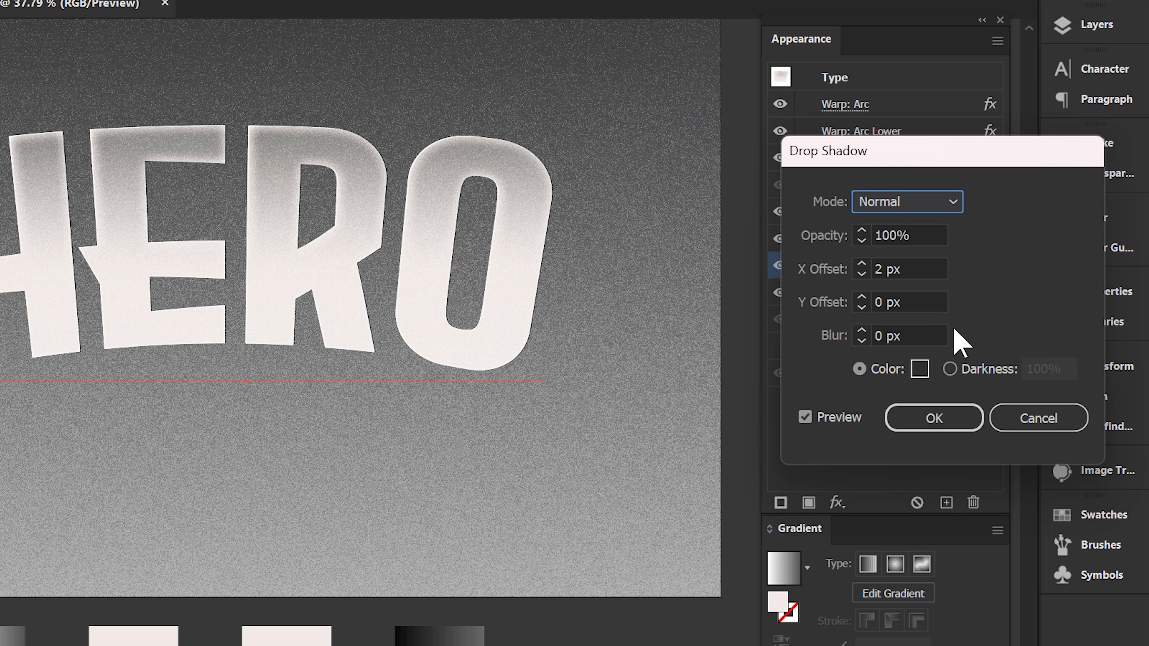
{"action": "left_click", "coordinate": [928, 418]}
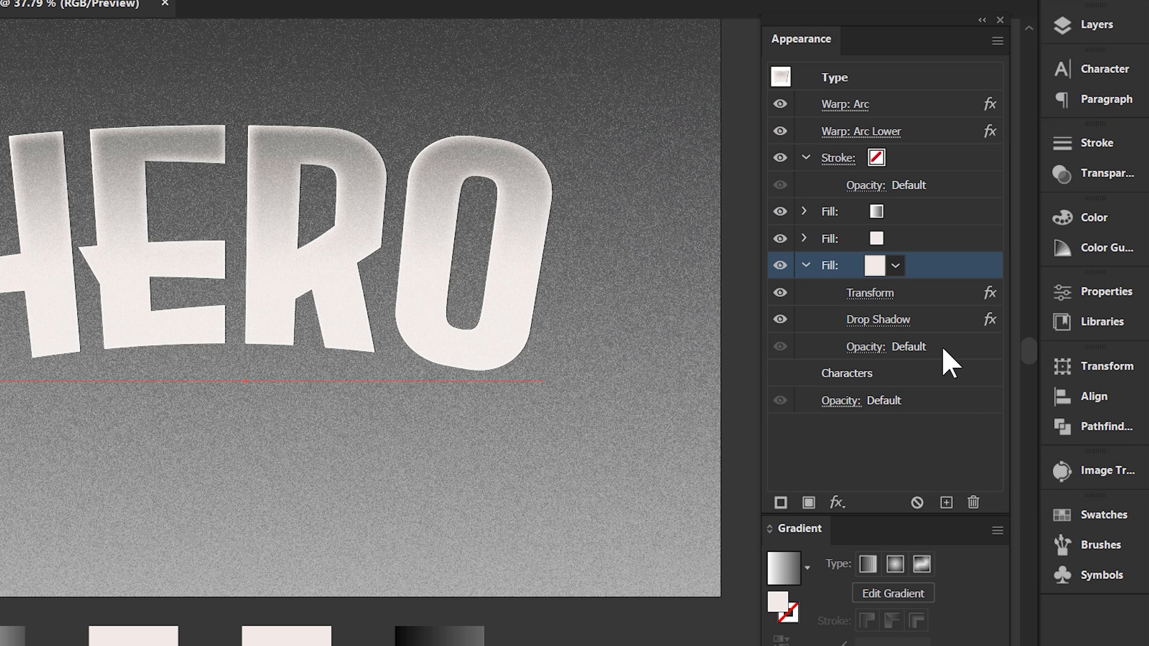
Duplicate the Drop Shadow effect and set the copy's offsets to -2 px on X and -1 px on Y.
{"action": "left_click", "coordinate": [948, 320]}
{"action": "left_click", "coordinate": [946, 503]}
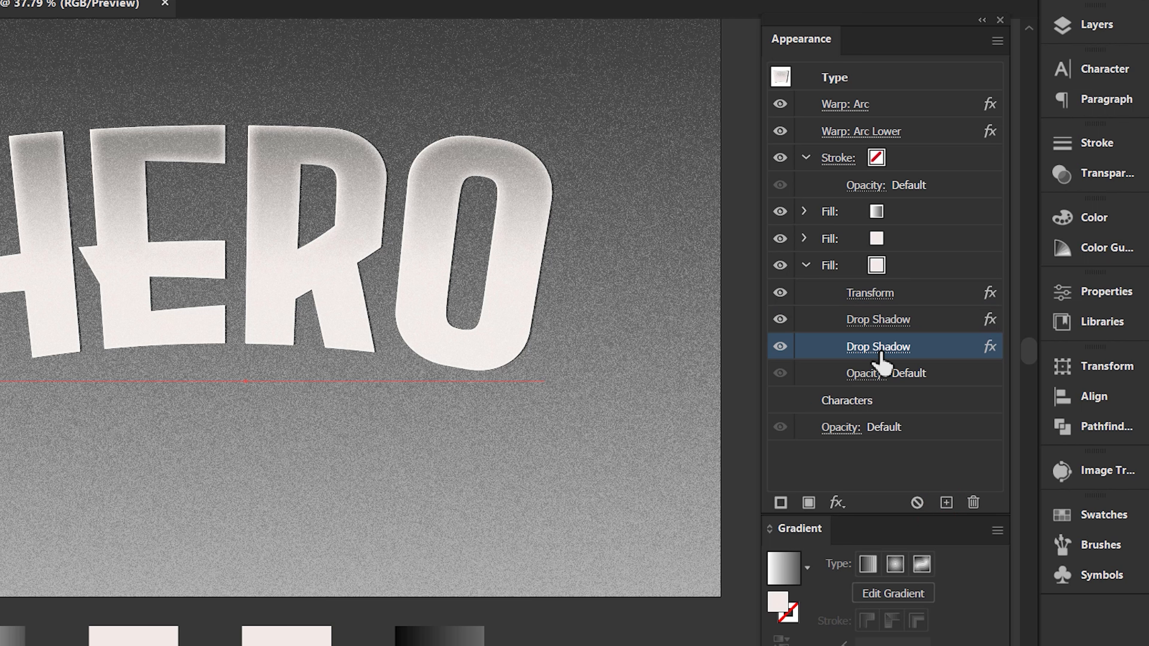
{"action": "left_click", "coordinate": [880, 351]}
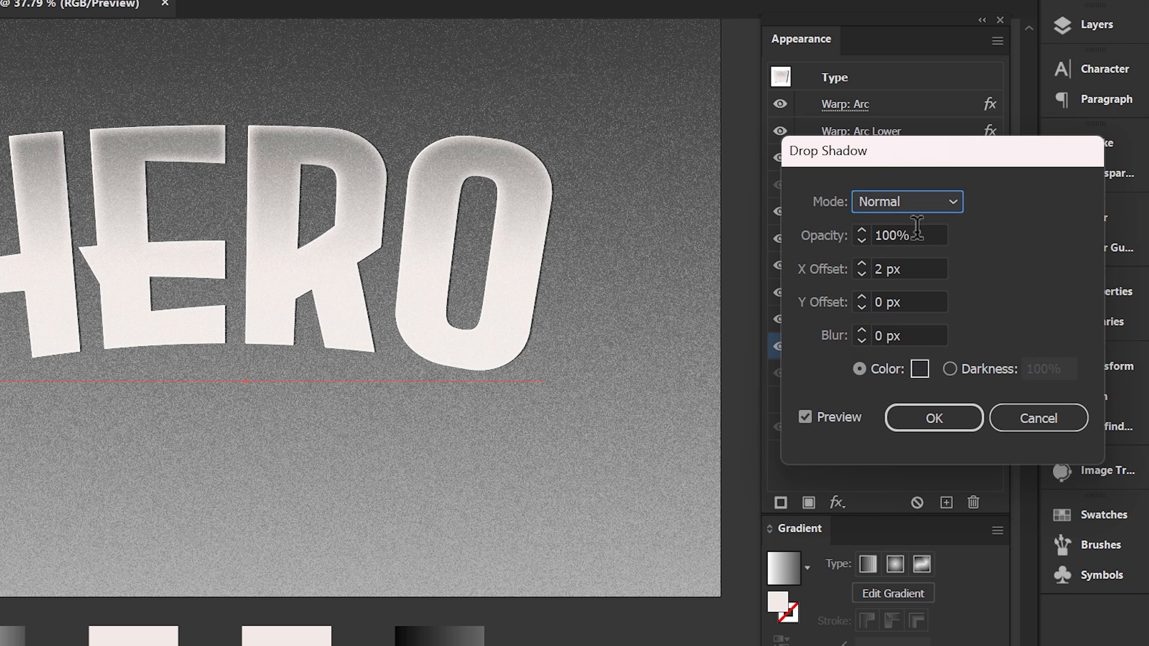
{"action": "left_click", "coordinate": [930, 233]}
{"action": "left_click", "coordinate": [928, 268]}
{"action": "type", "text": "-2"}
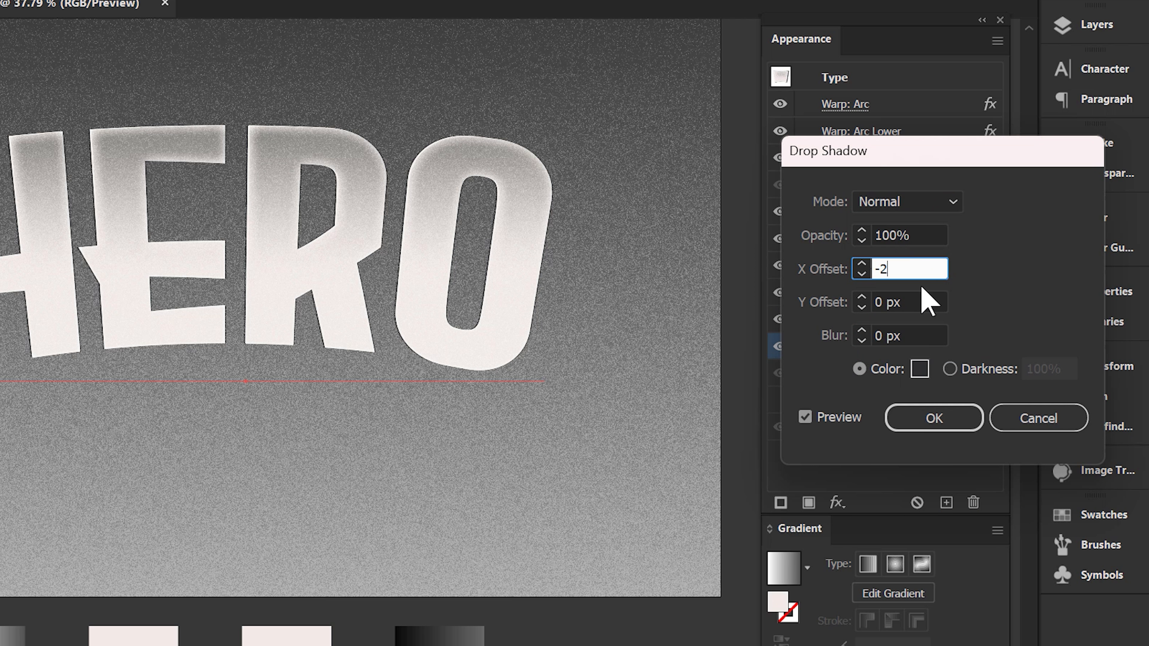
{"action": "double_click", "coordinate": [928, 299]}
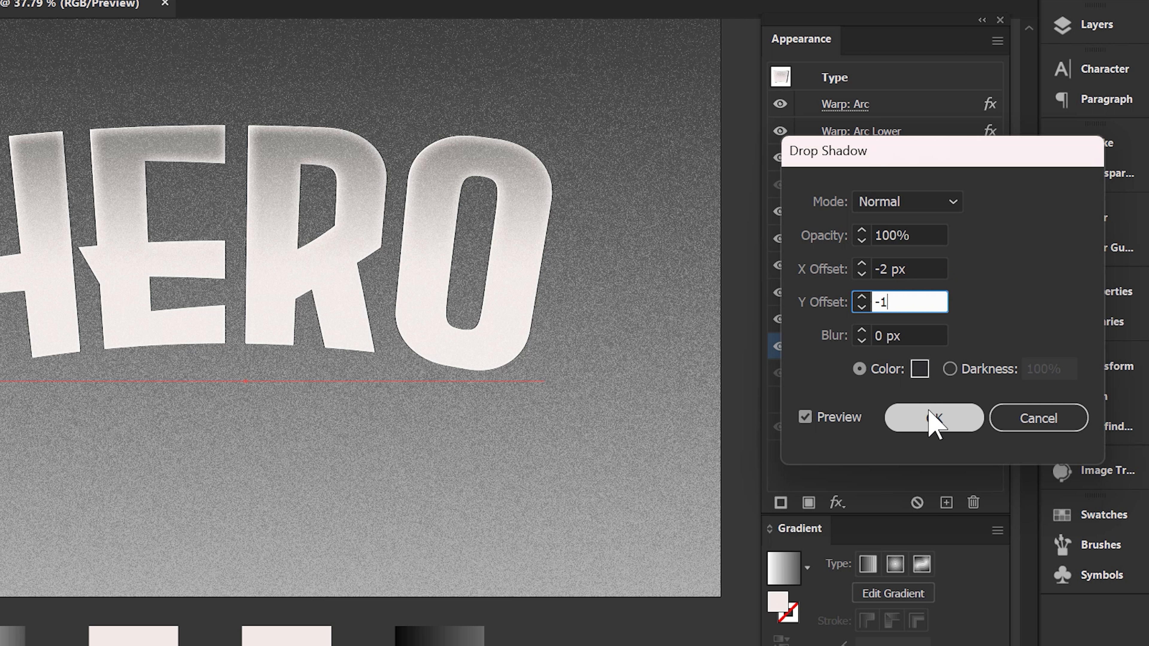
{"action": "left_click", "coordinate": [933, 420]}
Set the lowest pale pink fill's Transform effect to 99.9% horizontal scale with 0 px horizontal and 0.3 px vertical movement.
{"action": "left_click", "coordinate": [951, 267]}
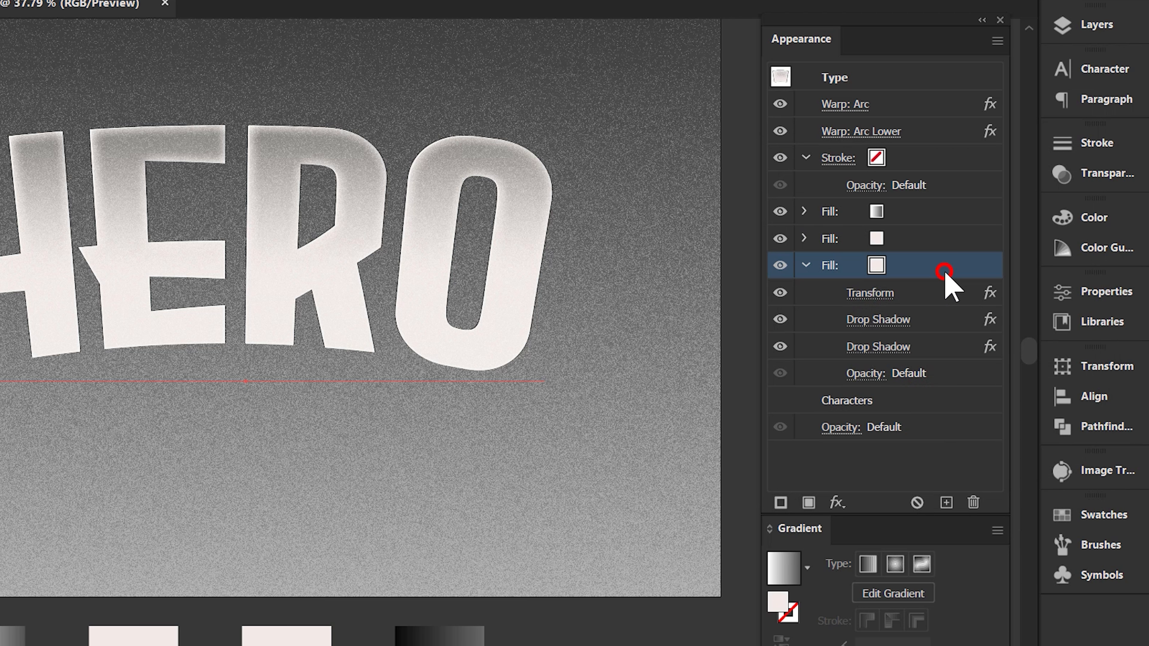
{"action": "left_click", "coordinate": [930, 348]}
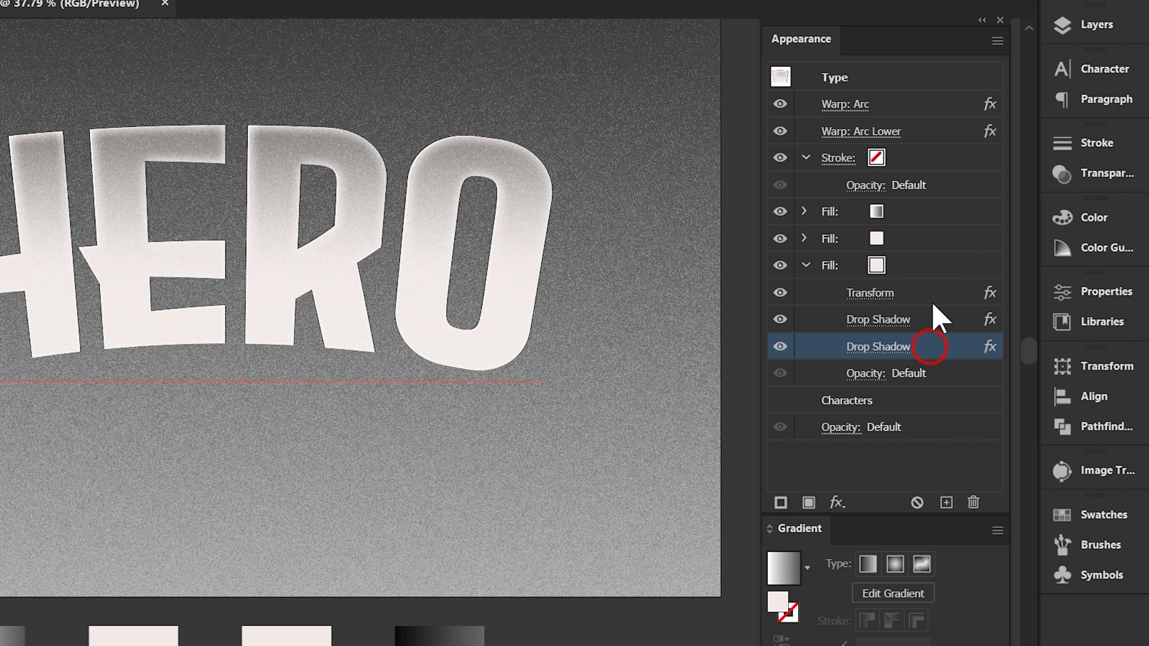
{"action": "left_click", "coordinate": [947, 265]}
{"action": "left_click", "coordinate": [880, 294]}
{"action": "left_click_drag", "start_coordinate": [945, 201], "coordinate": [912, 210]}
{"action": "type", "text": "0"}
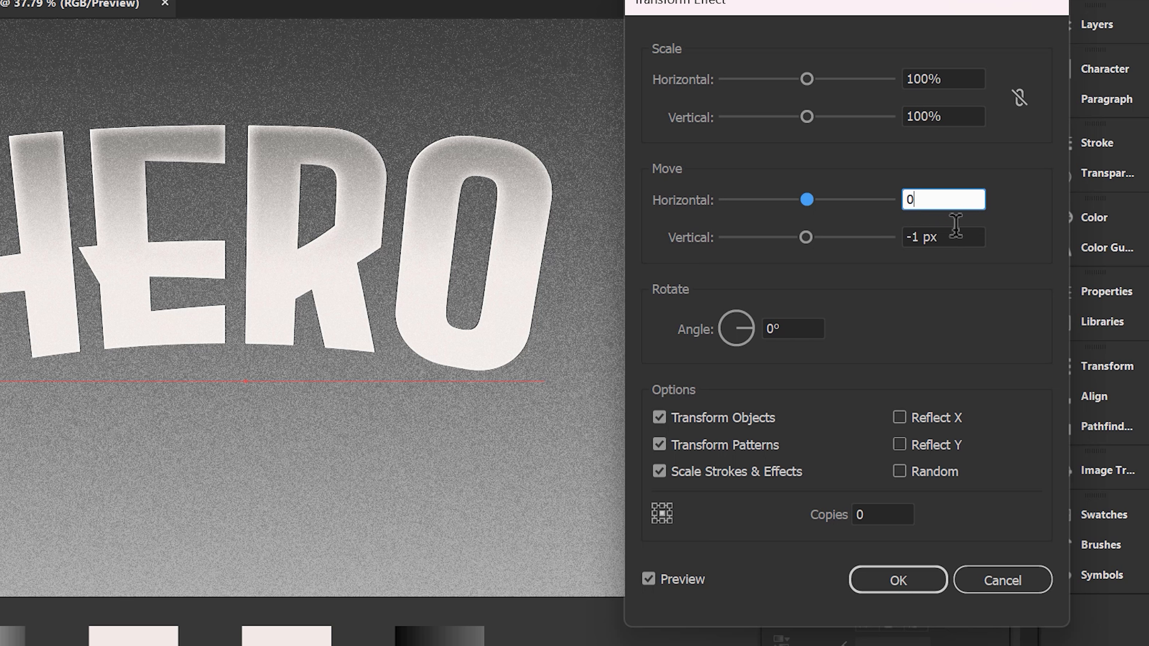
{"action": "left_click", "coordinate": [957, 229]}
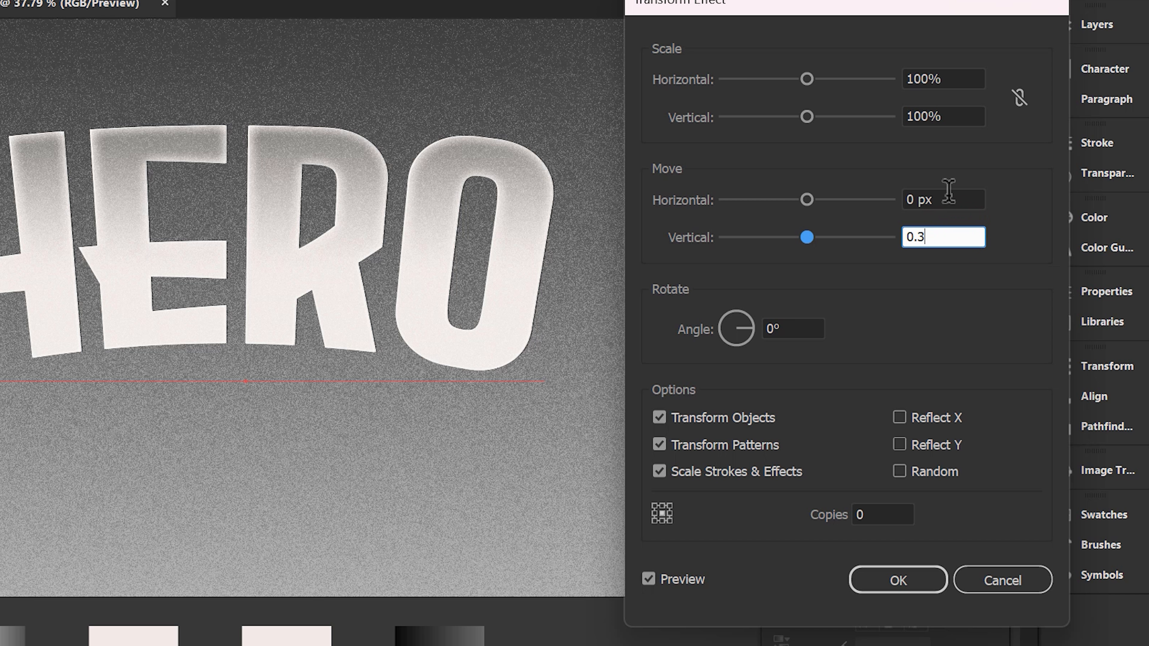
{"action": "left_click", "coordinate": [934, 77]}
{"action": "type", "text": "99"}
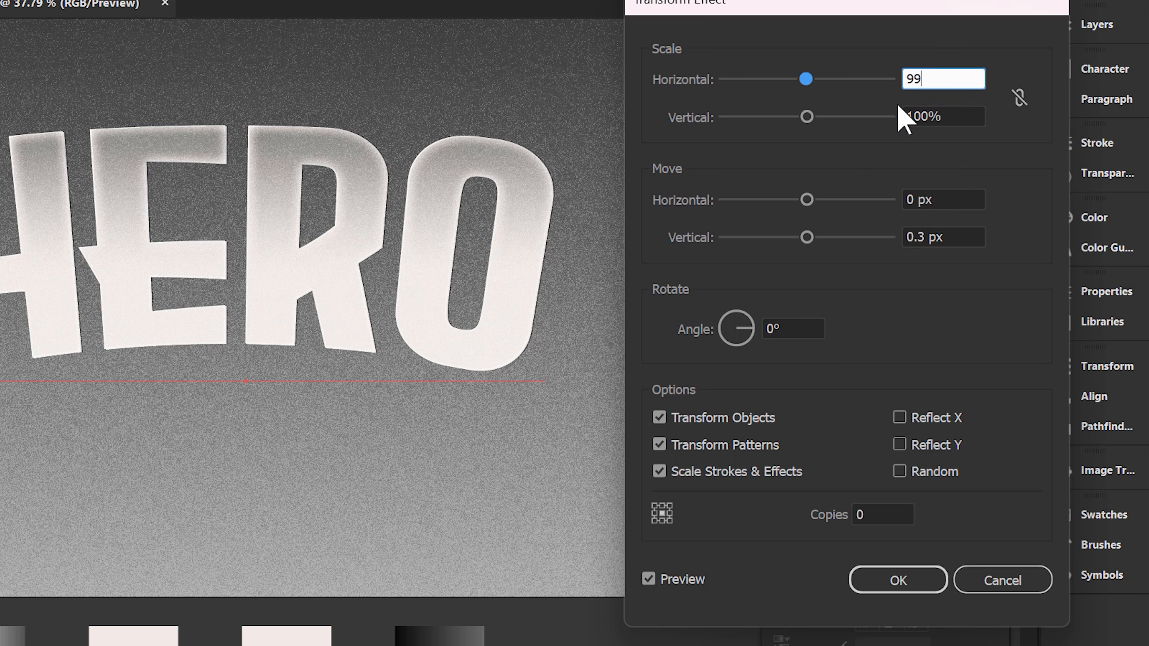
{"action": "type", "text": ".9"}
Exclude strokes and effects from scaling in the Transform effect and set it to 107 copies.
{"action": "left_click", "coordinate": [702, 471]}
{"action": "left_click", "coordinate": [873, 515]}
{"action": "type", "text": "107"}
{"action": "left_click", "coordinate": [893, 582]}
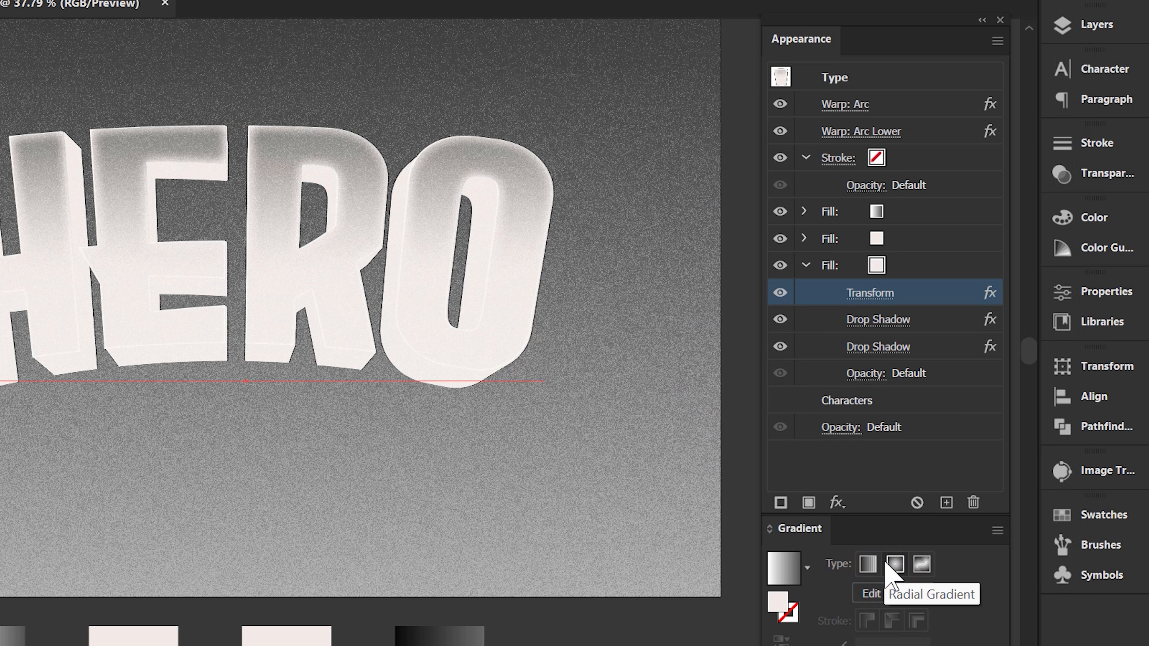
Duplicate the lowest pale pink fill and give the lower copy the sampled dark gradient at a 90° angle.
{"action": "left_click", "coordinate": [925, 263]}
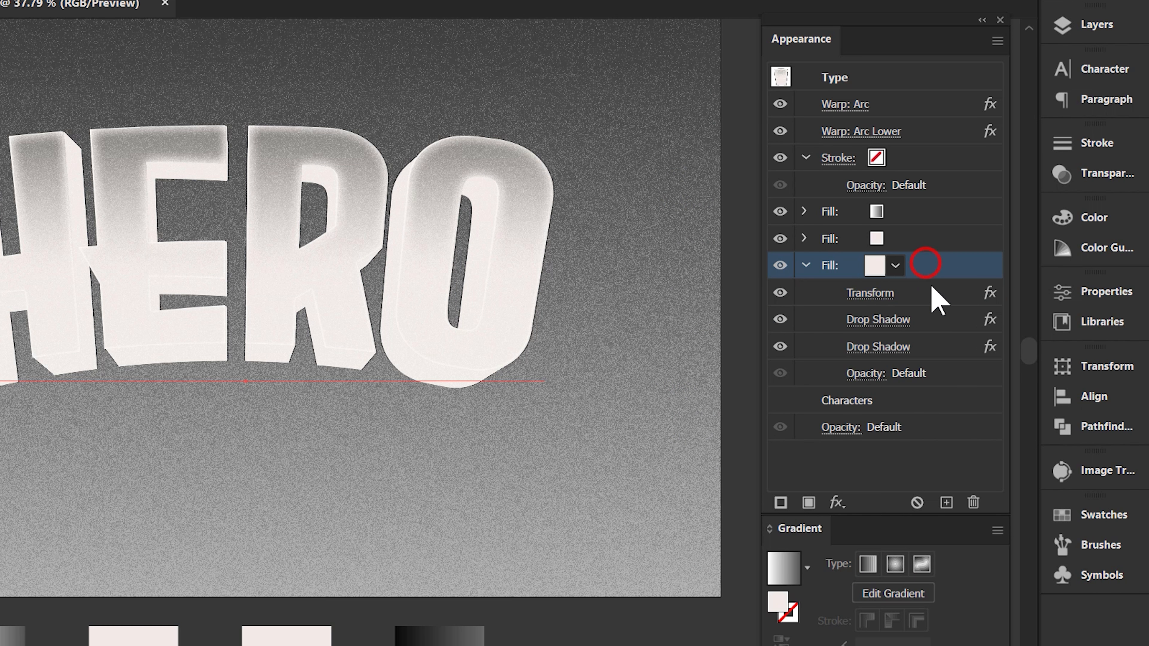
{"action": "left_click", "coordinate": [946, 503]}
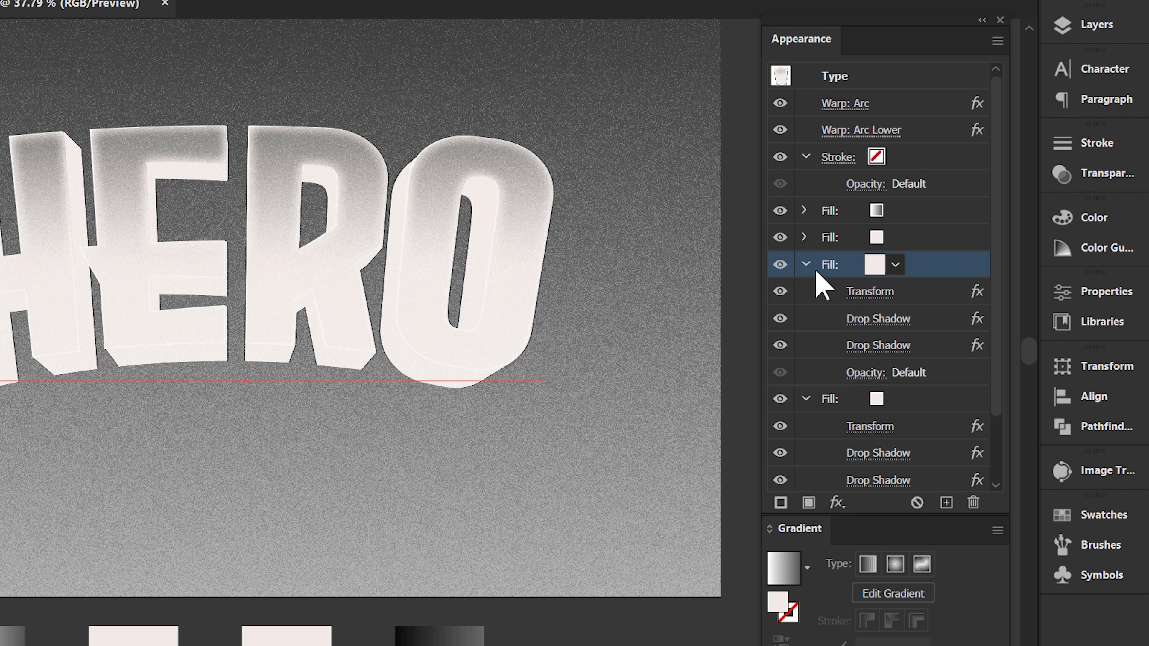
{"action": "left_click", "coordinate": [808, 266]}
{"action": "left_click", "coordinate": [876, 292]}
{"action": "key", "text": "i"}
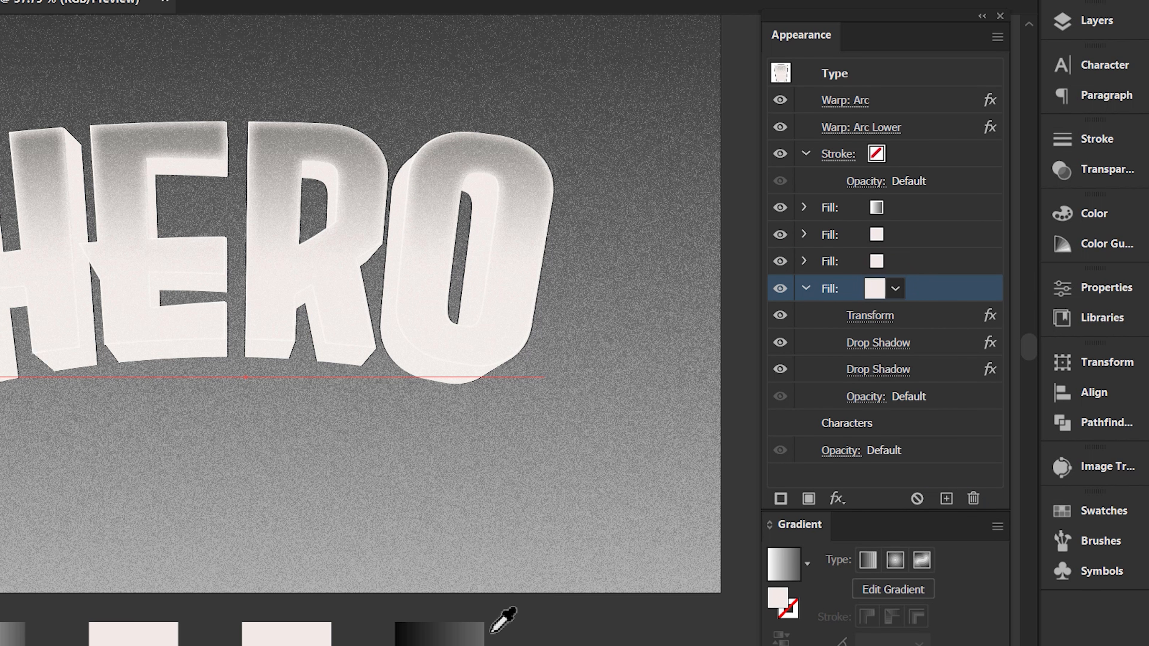
{"action": "left_click", "coordinate": [469, 604]}
{"action": "left_click", "coordinate": [915, 605]}
{"action": "left_click", "coordinate": [942, 293]}
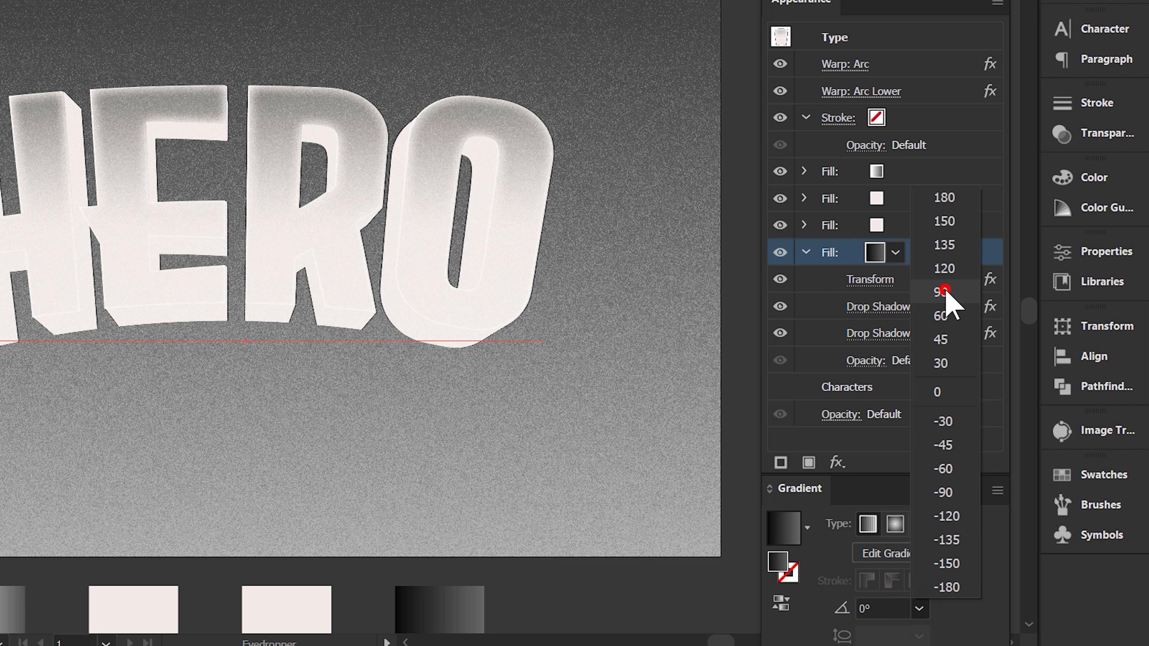
Delete both Drop Shadow effects from the dark gradient fill.
{"action": "left_click", "coordinate": [929, 304]}
{"action": "left_click", "coordinate": [939, 332], "text": "shift"}
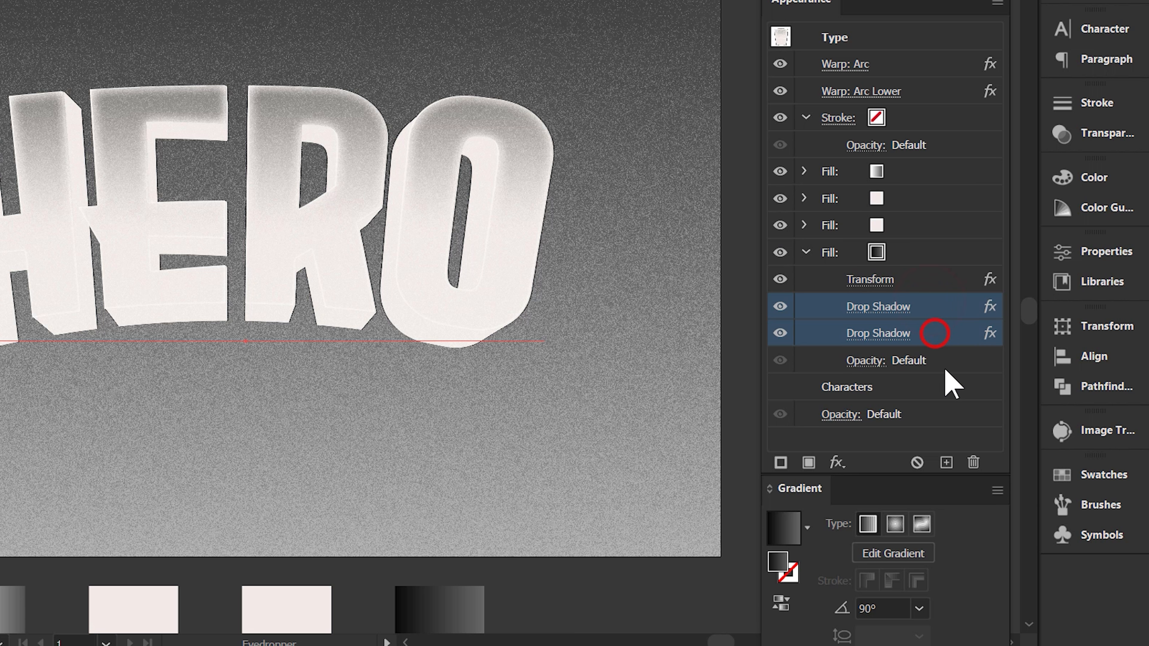
{"action": "left_click", "coordinate": [974, 462]}
Add an Offset Path effect of 12 px to the dark gradient fill.
{"action": "left_click", "coordinate": [936, 279]}
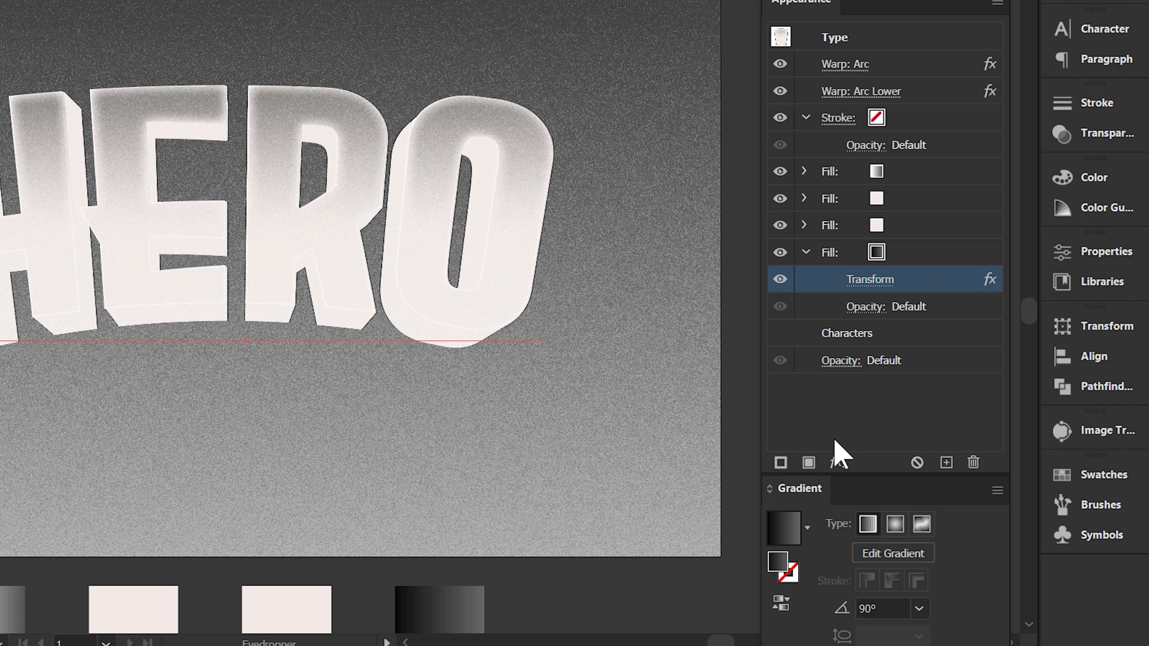
{"action": "left_click", "coordinate": [837, 463]}
{"action": "left_click", "coordinate": [954, 37]}
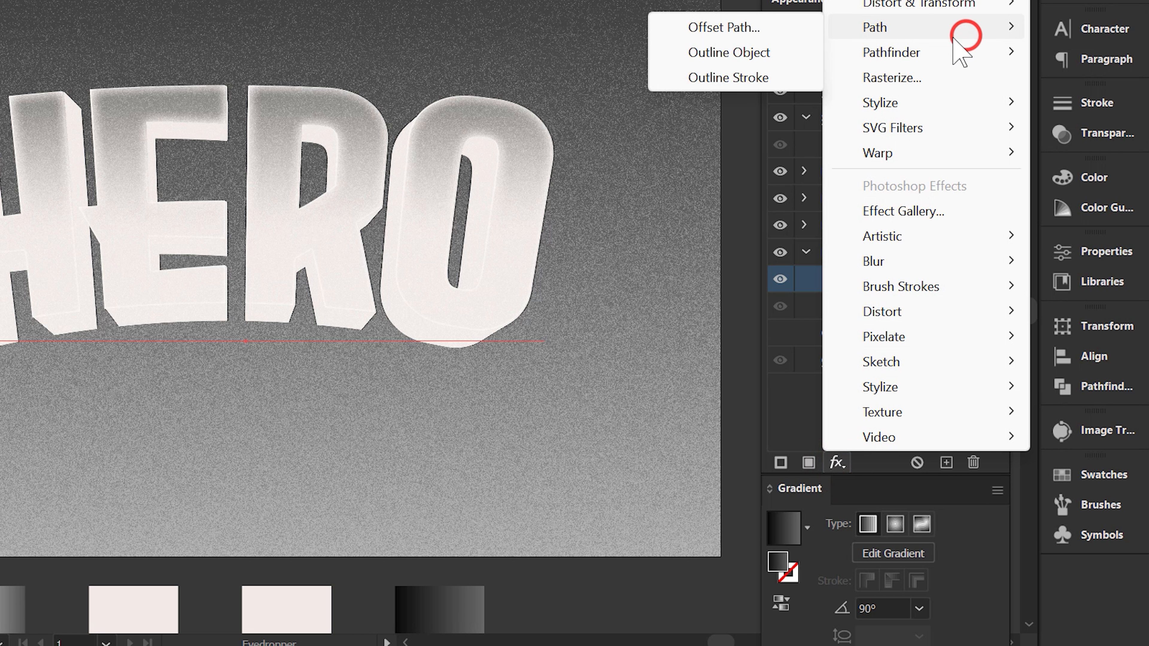
{"action": "left_click", "coordinate": [808, 28]}
{"action": "left_click_drag", "start_coordinate": [881, 75], "coordinate": [823, 80]}
{"action": "type", "text": "12"}
{"action": "left_click", "coordinate": [890, 113]}
{"action": "left_click", "coordinate": [882, 153]}
{"action": "left_click", "coordinate": [886, 194]}
Set the dark gradient fill's Transform effect to 89% horizontal scale, 20 px vertical movement and 0 copies.
{"action": "left_click", "coordinate": [888, 308]}
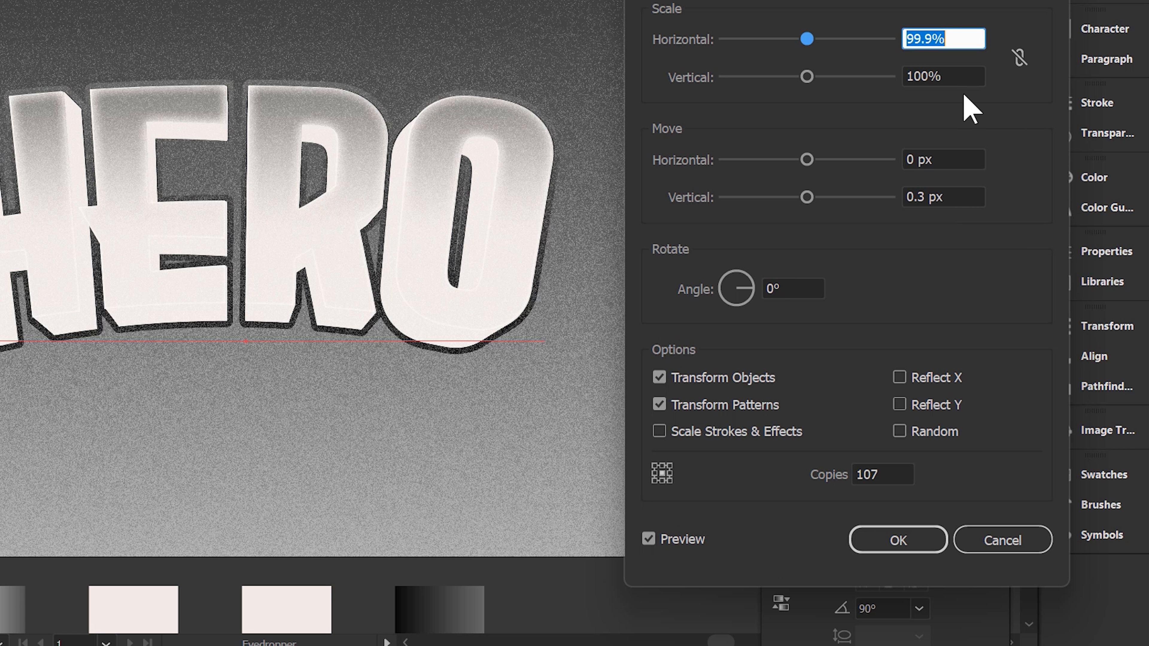
{"action": "type", "text": "89"}
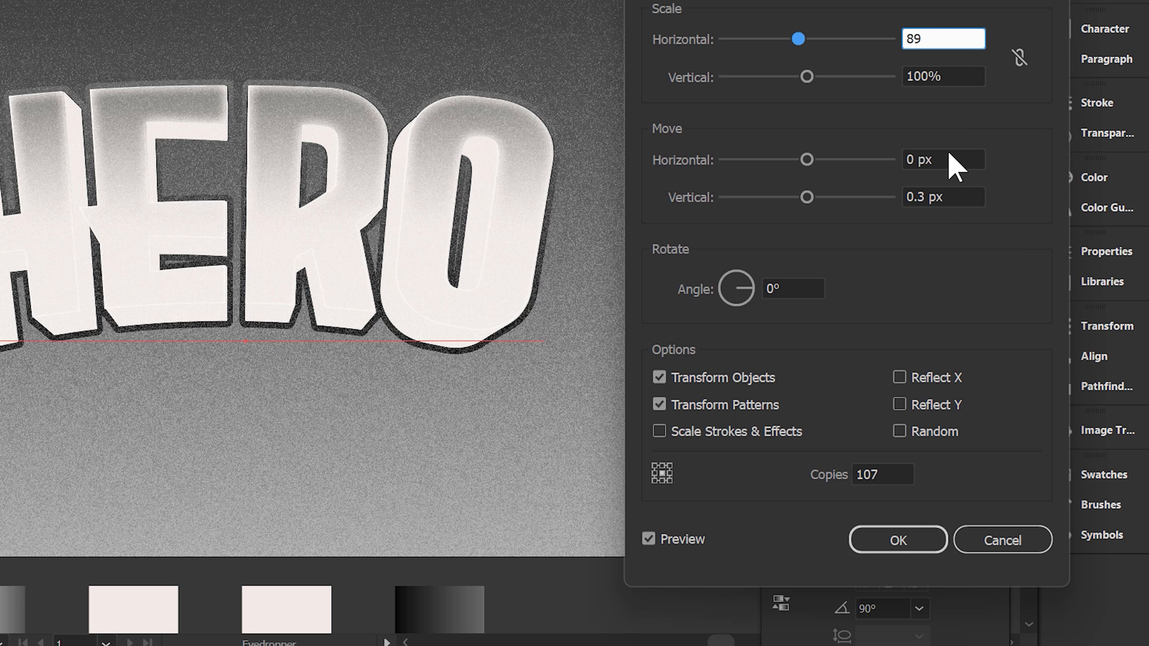
{"action": "left_click", "coordinate": [948, 197]}
{"action": "type", "text": "20"}
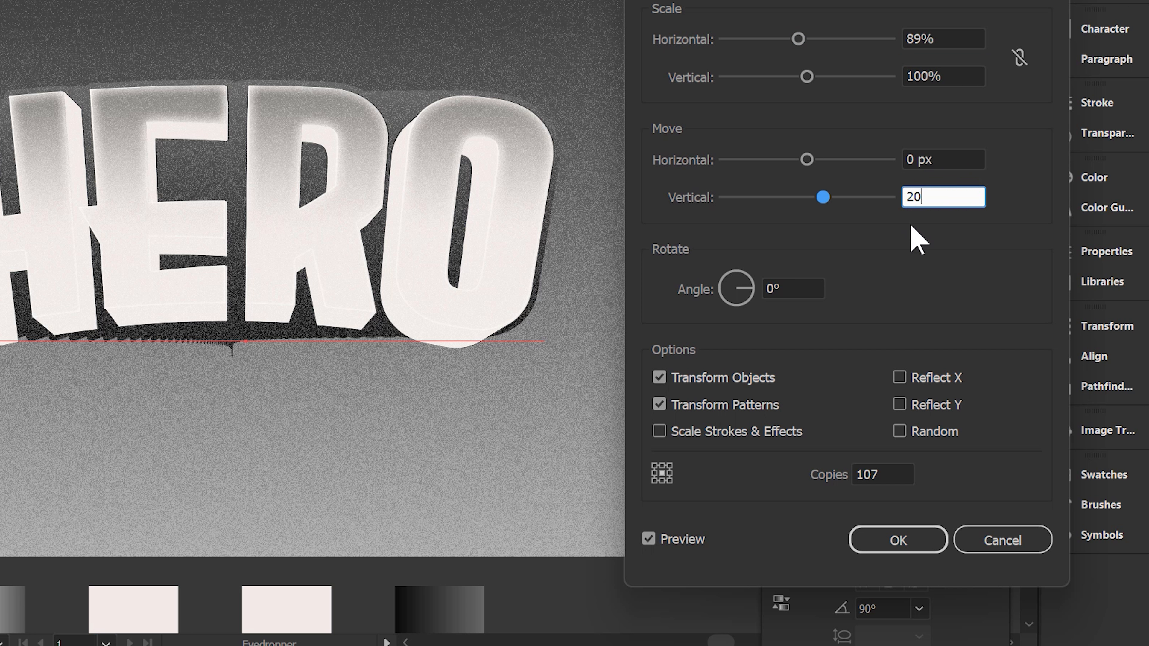
{"action": "left_click", "coordinate": [897, 469]}
{"action": "type", "text": "0"}
{"action": "left_click", "coordinate": [911, 545]}
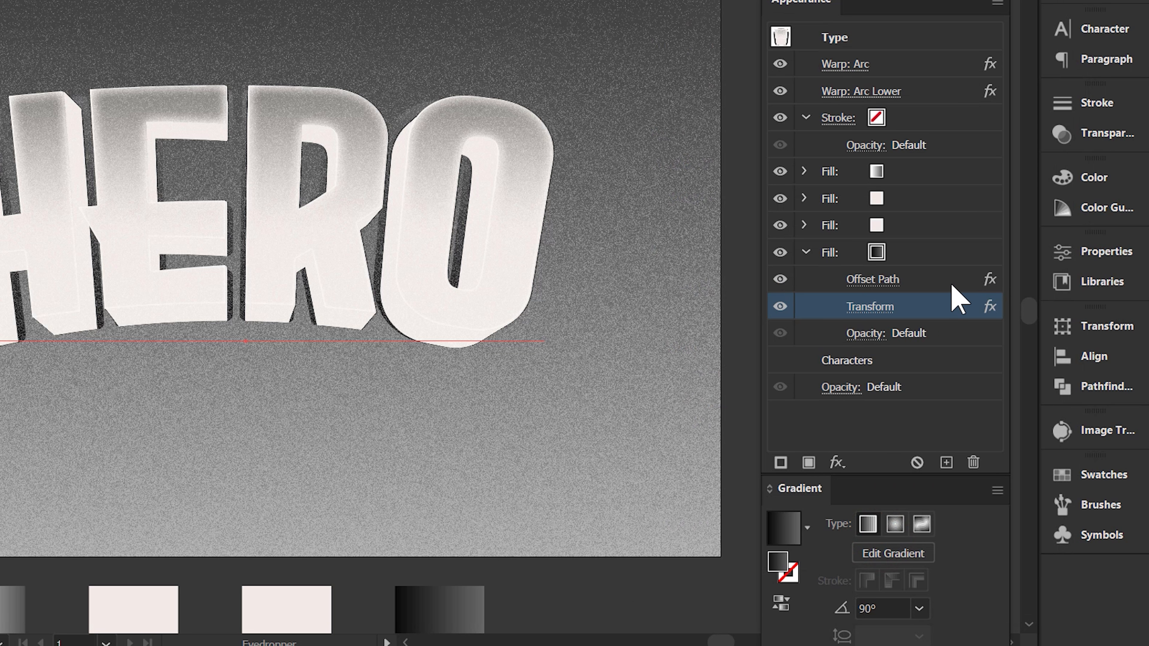
Duplicate the dark fill's Transform effect and set the copy to 100% horizontal scale, -7 px vertical movement and 3 copies.
{"action": "left_click", "coordinate": [946, 462]}
{"action": "left_click", "coordinate": [881, 338]}
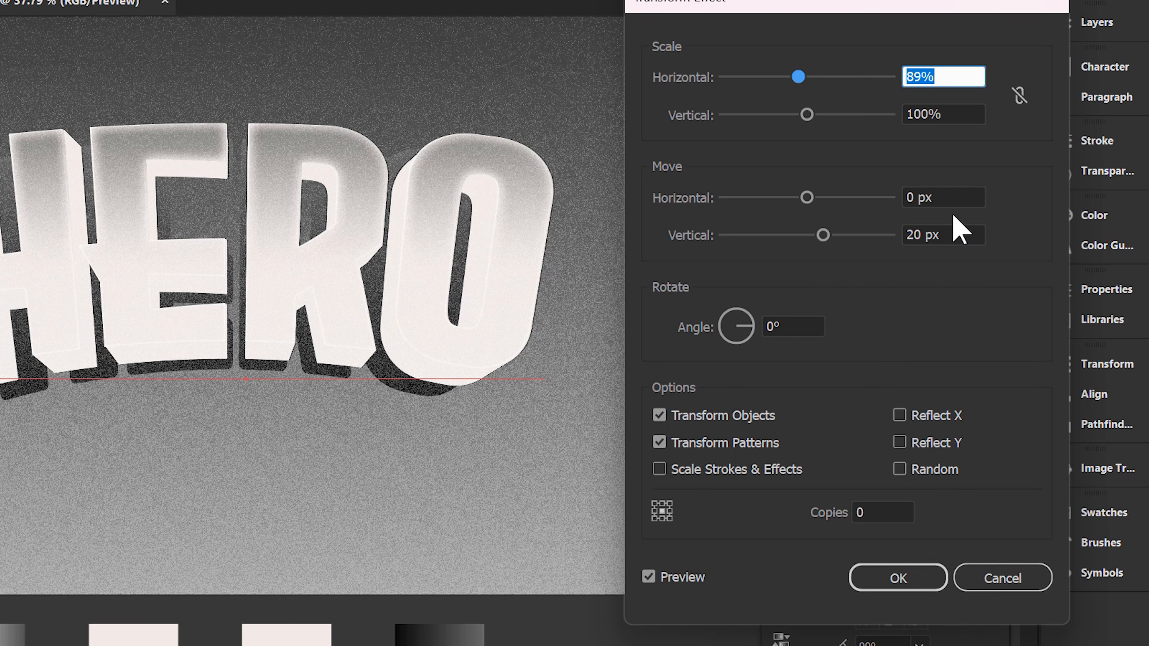
{"action": "type", "text": "100"}
{"action": "left_click", "coordinate": [950, 251]}
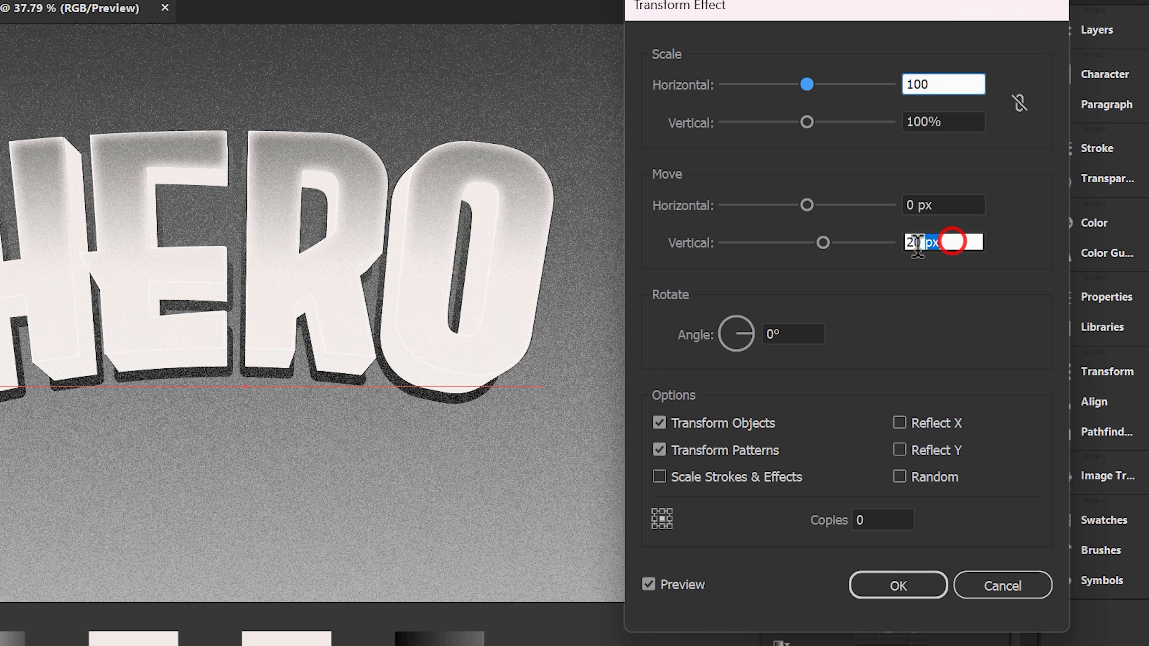
{"action": "type", "text": "-7"}
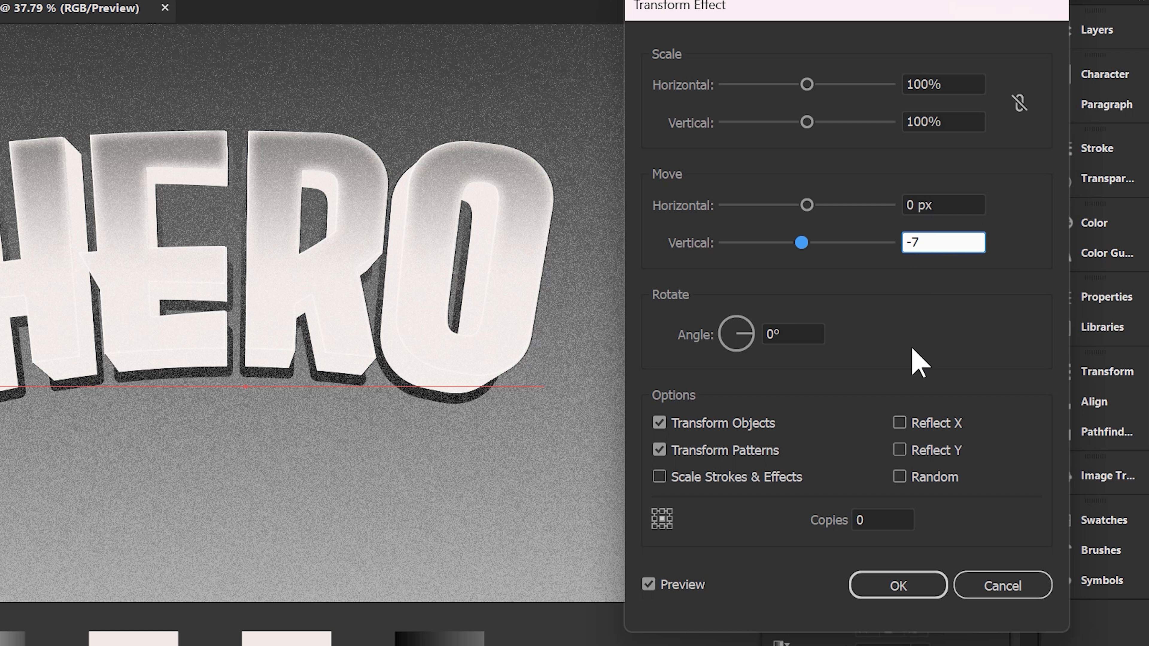
{"action": "left_click", "coordinate": [877, 520]}
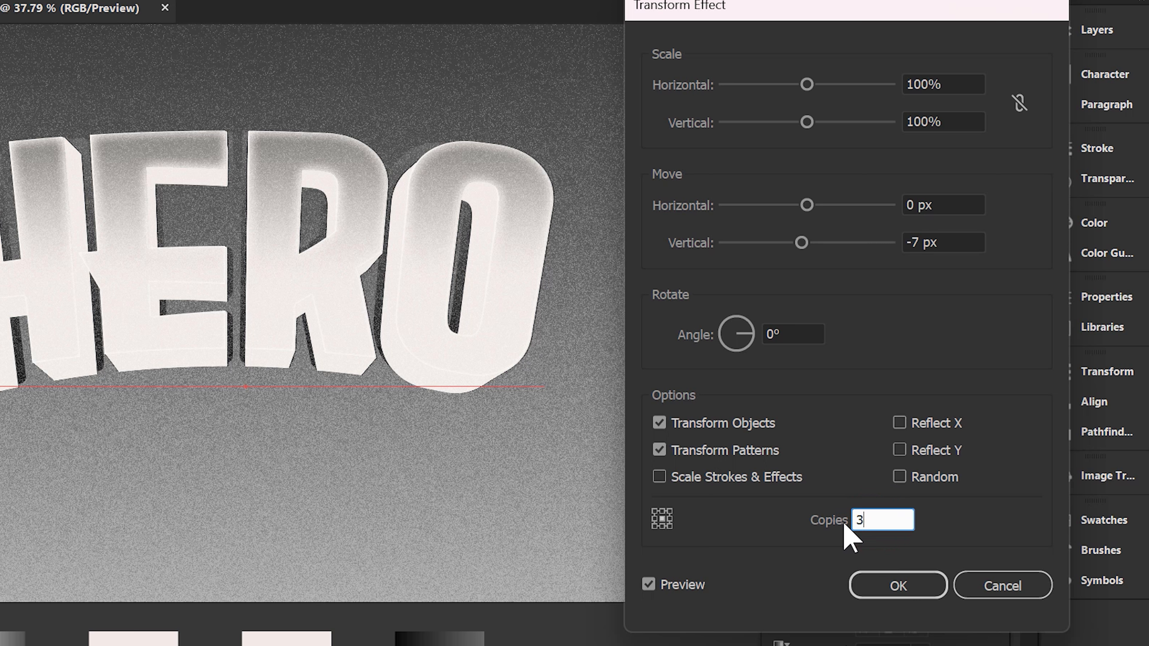
{"action": "left_click", "coordinate": [890, 570]}
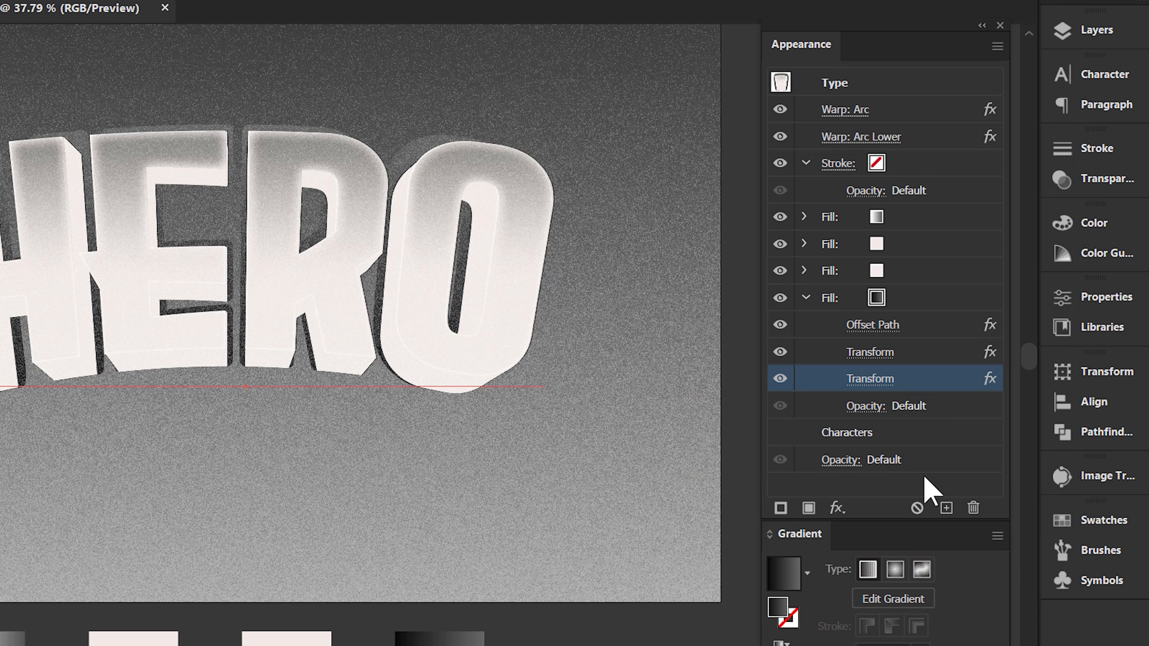
Add a Gaussian Blur with a radius of 12 pixels to the dark gradient fill.
{"action": "left_click", "coordinate": [956, 297]}
{"action": "left_click", "coordinate": [838, 508]}
{"action": "left_click", "coordinate": [926, 306]}
{"action": "left_click", "coordinate": [808, 307]}
{"action": "double_click", "coordinate": [893, 332]}
{"action": "type", "text": "12"}
{"action": "left_click", "coordinate": [797, 386]}
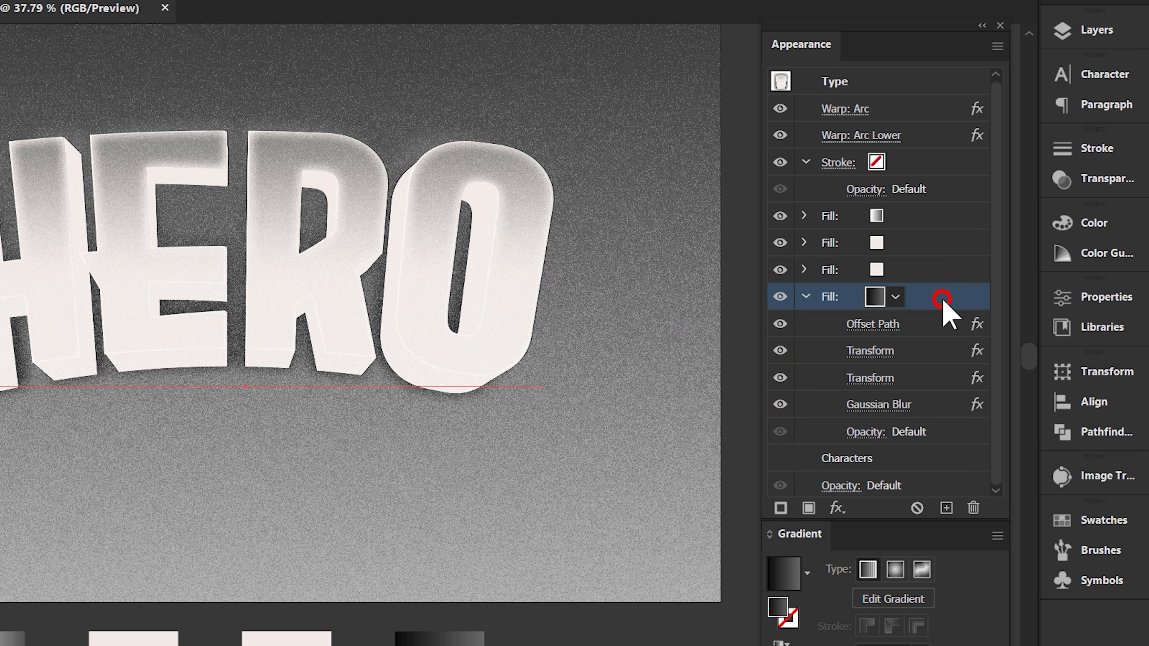
Set the dark gradient fill's blend mode to Multiply at 50% opacity.
{"action": "left_click", "coordinate": [862, 432]}
{"action": "left_click", "coordinate": [732, 474]}
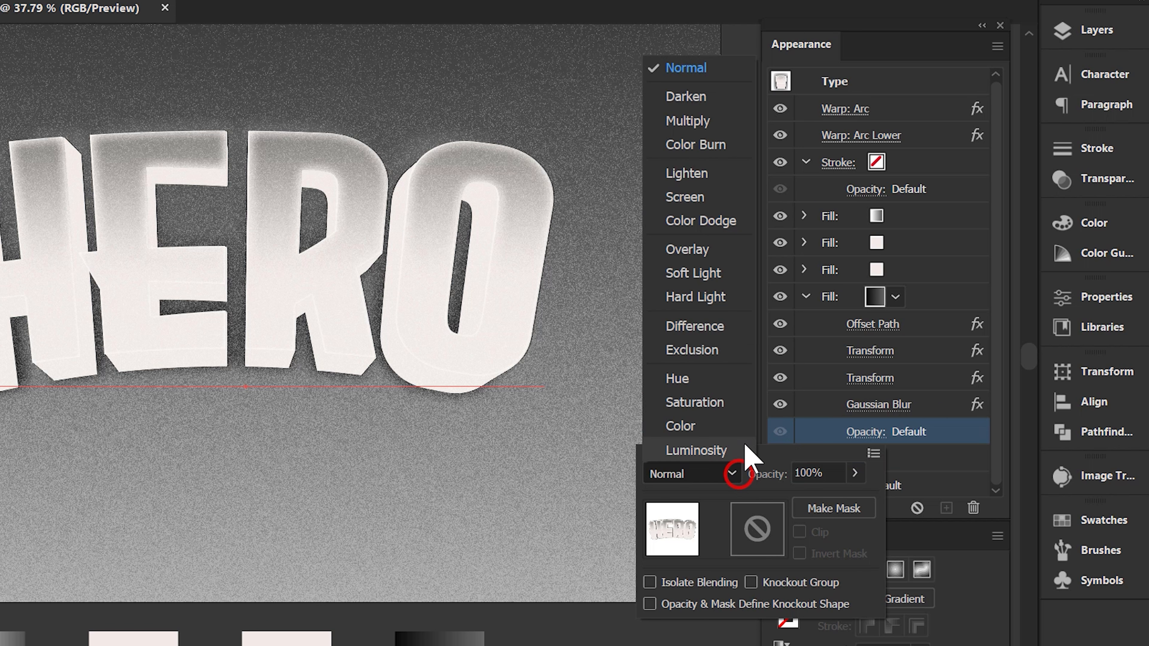
{"action": "left_click", "coordinate": [721, 123]}
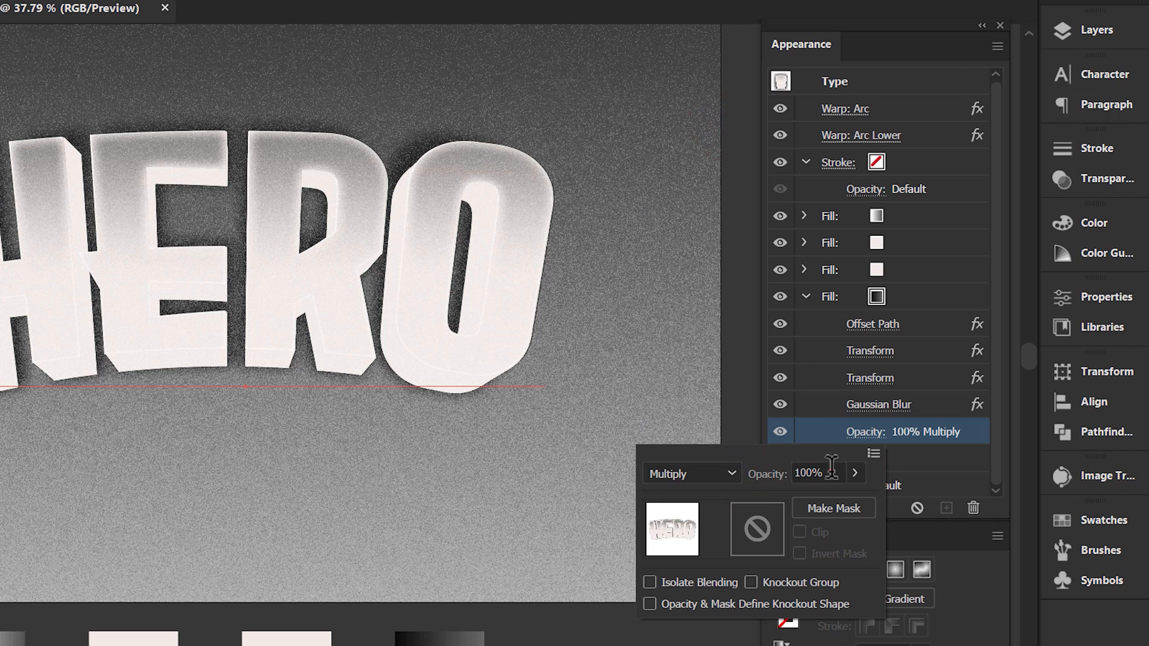
{"action": "left_click", "coordinate": [831, 473]}
{"action": "key", "text": "BackSpace"}
{"action": "key", "text": "BackSpace"}
{"action": "key", "text": "BackSpace"}
{"action": "type", "text": "50"}
{"action": "left_click", "coordinate": [921, 426]}
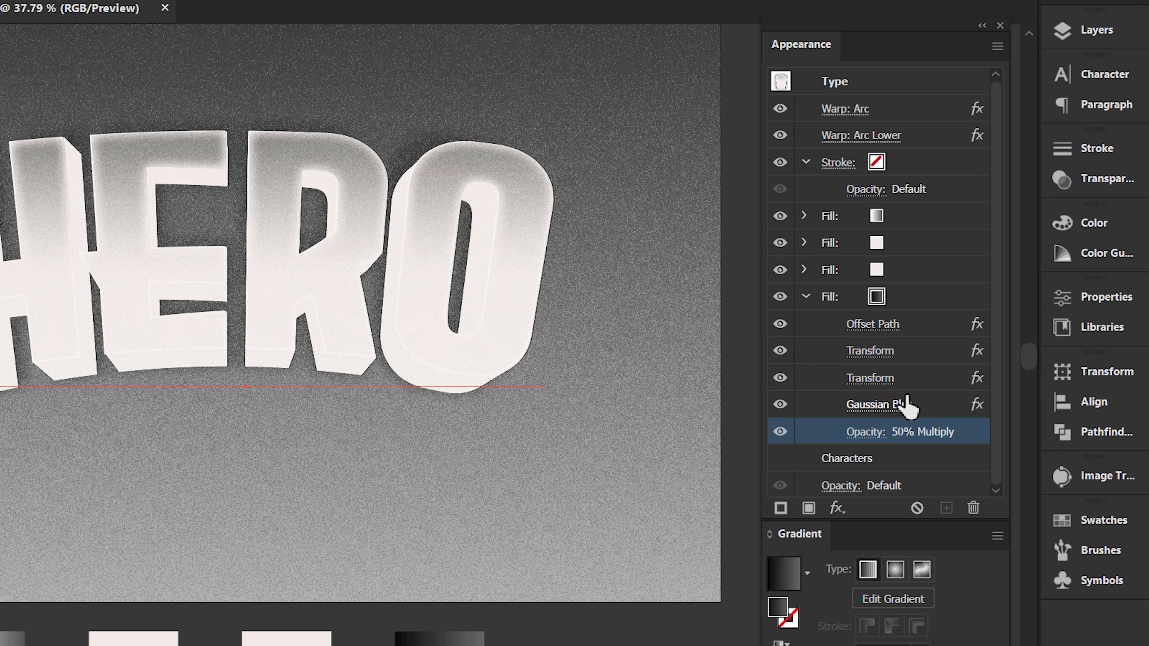
Move the Transform effect below both Drop Shadow effects in the lowest pale pink fill, close the Appearance panel and deselect the text.
{"action": "left_click", "coordinate": [803, 267]}
{"action": "left_click_drag", "start_coordinate": [917, 297], "coordinate": [932, 362]}
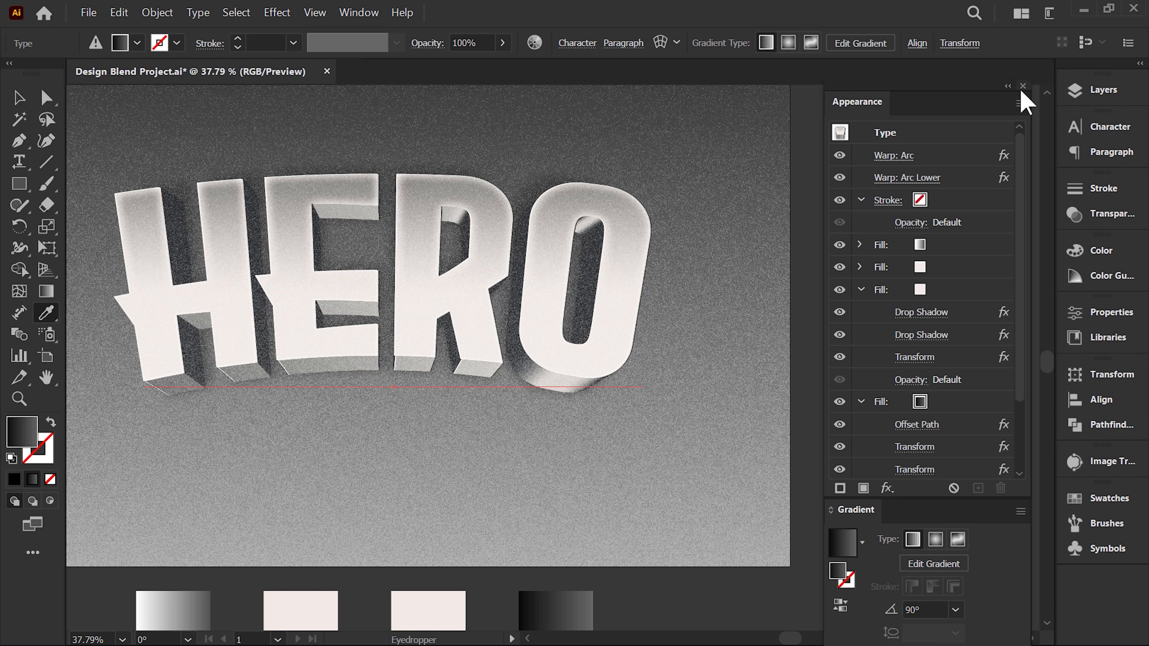
{"action": "left_click", "coordinate": [1023, 86]}
{"action": "key", "text": "v"}
{"action": "left_click", "coordinate": [914, 220]}
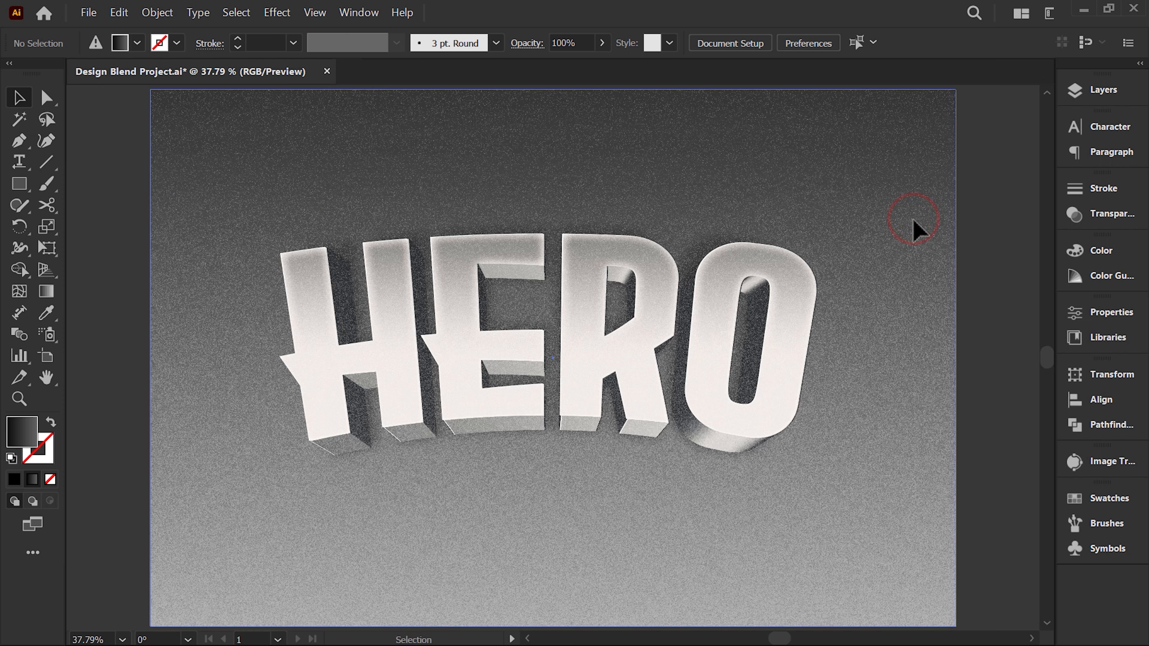